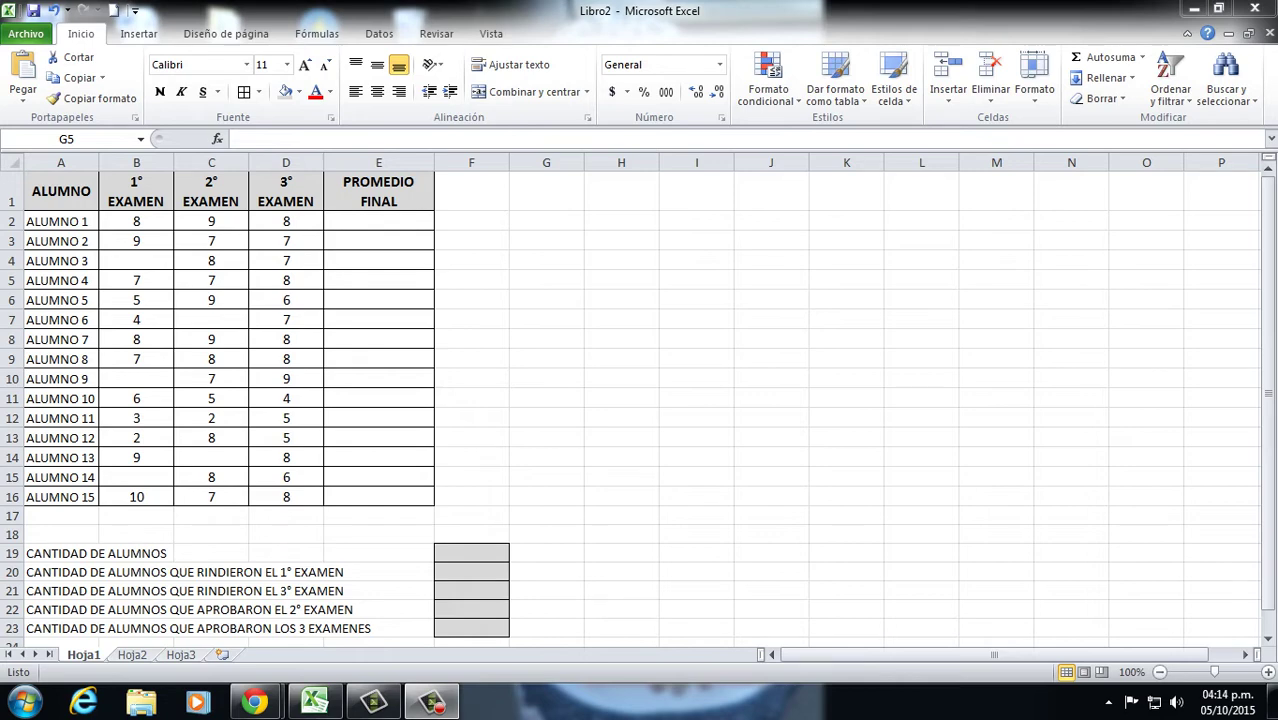
Calculate the final average of ALUMNO 1 in cell E2 with the PROMEDIO function over B2:D2
click(379, 221)
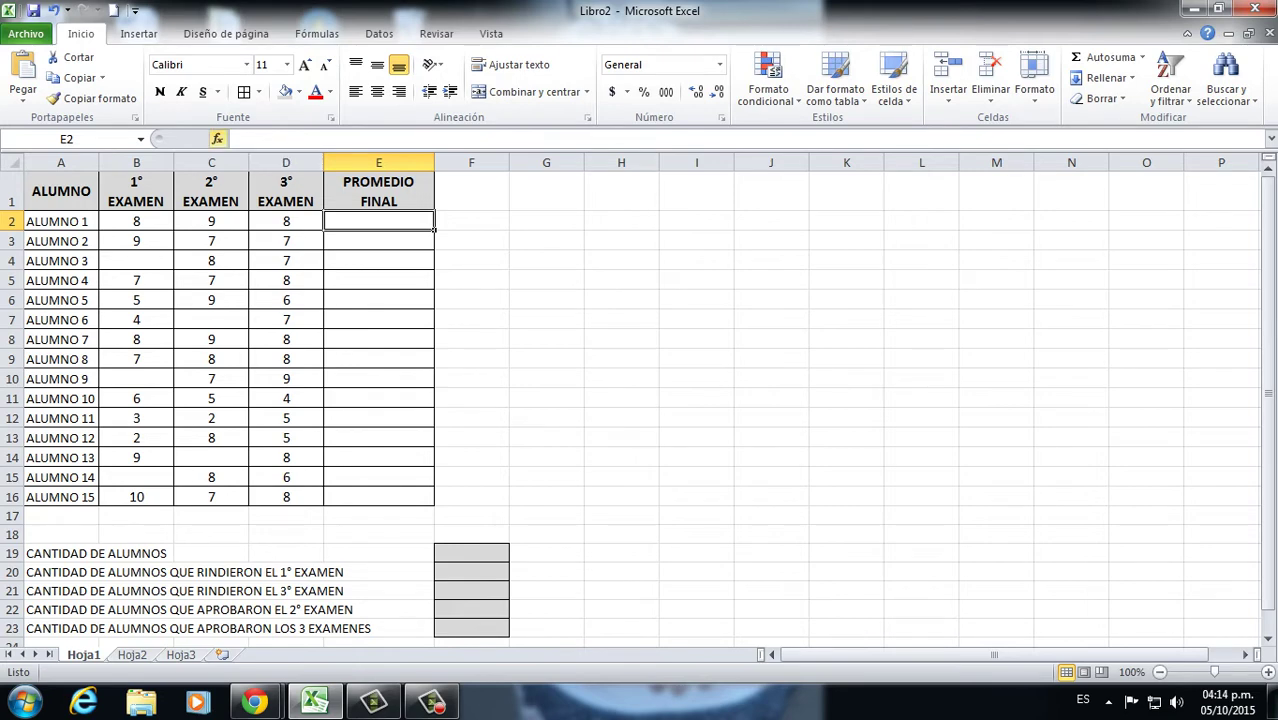
click(217, 138)
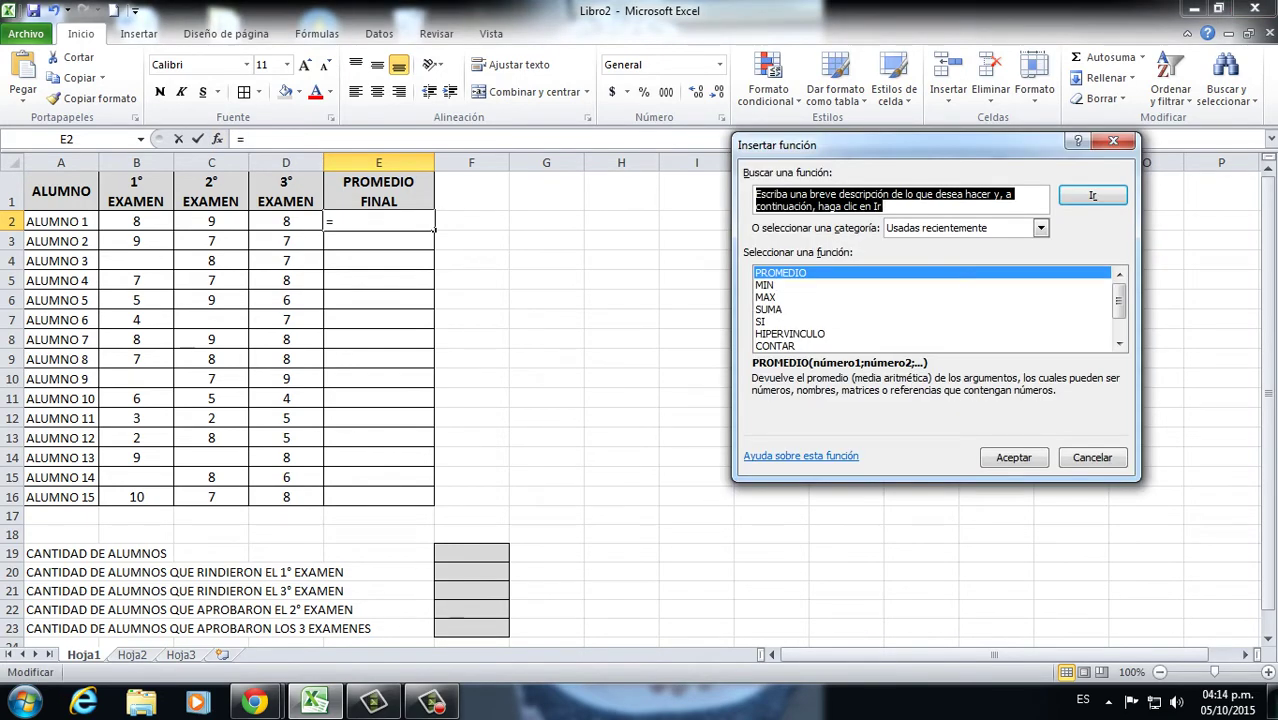
click(780, 273)
click(1013, 457)
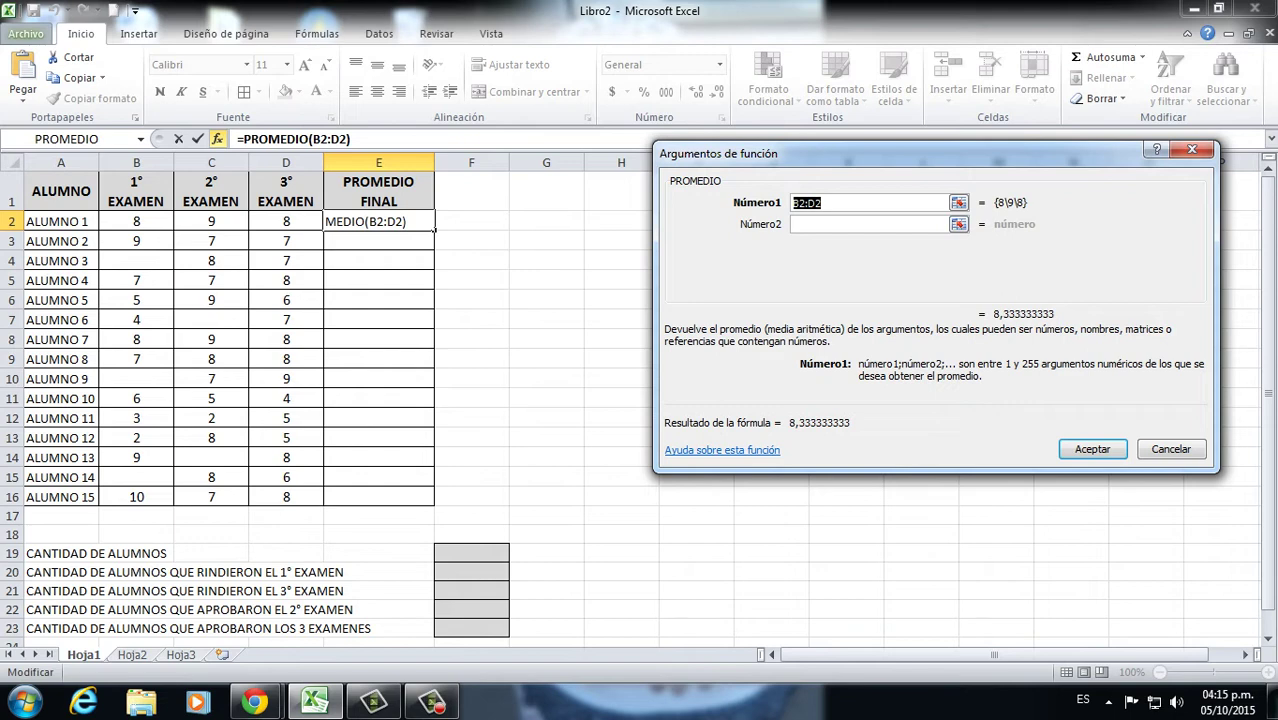
click(136, 221)
drag(136, 221, 315, 224)
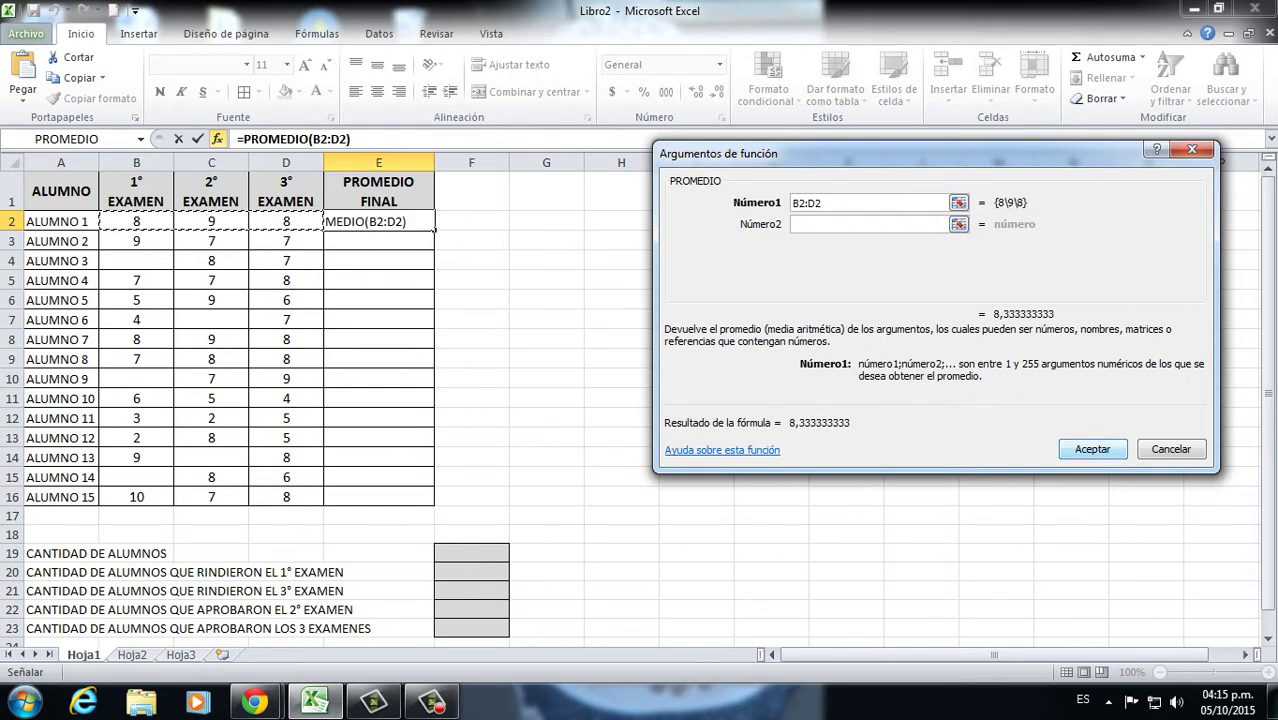
click(1092, 449)
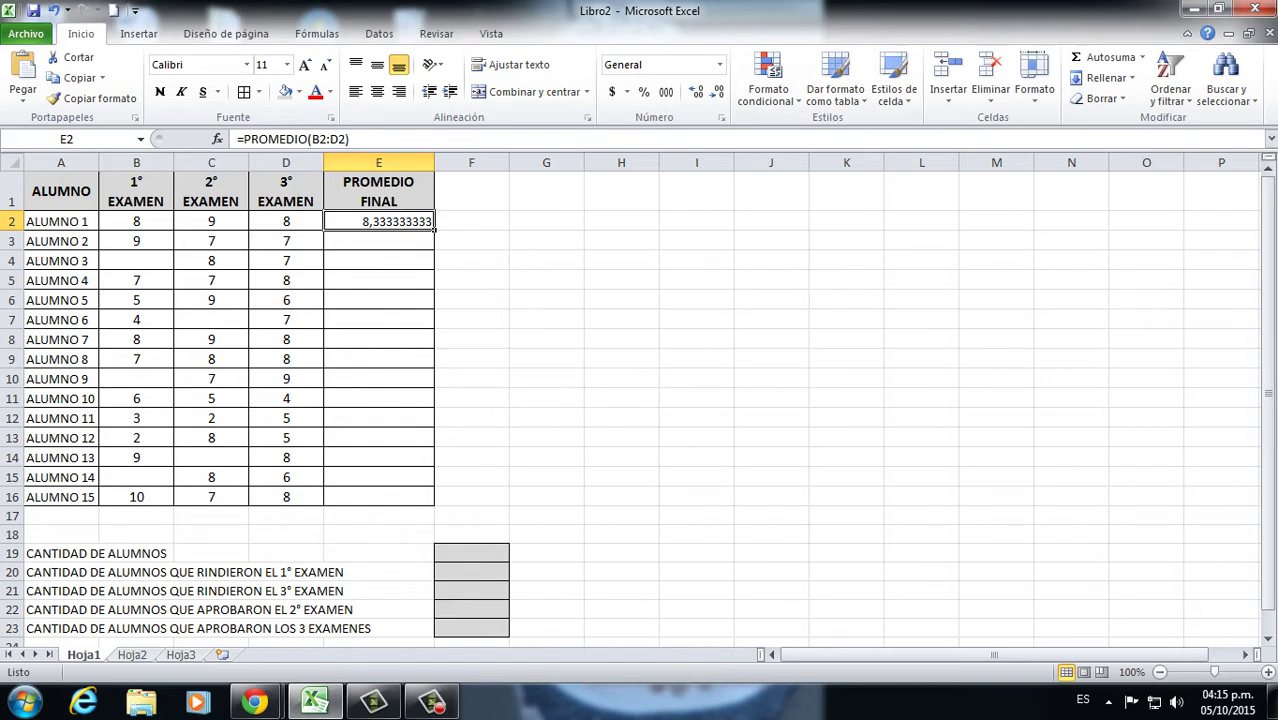
Reduce the average in cell E2 to two decimal places
click(717, 91)
click(717, 91)
click(717, 91)
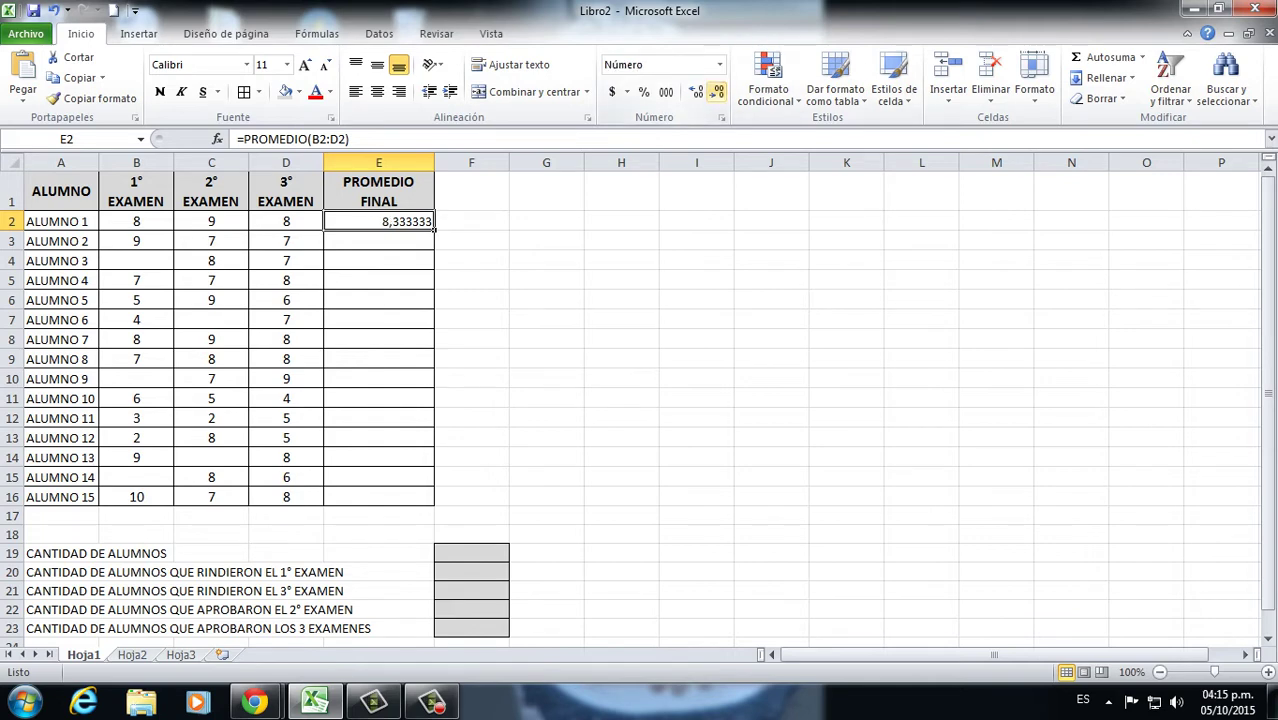
click(717, 91)
click(717, 91)
click(717, 91)
click(717, 91)
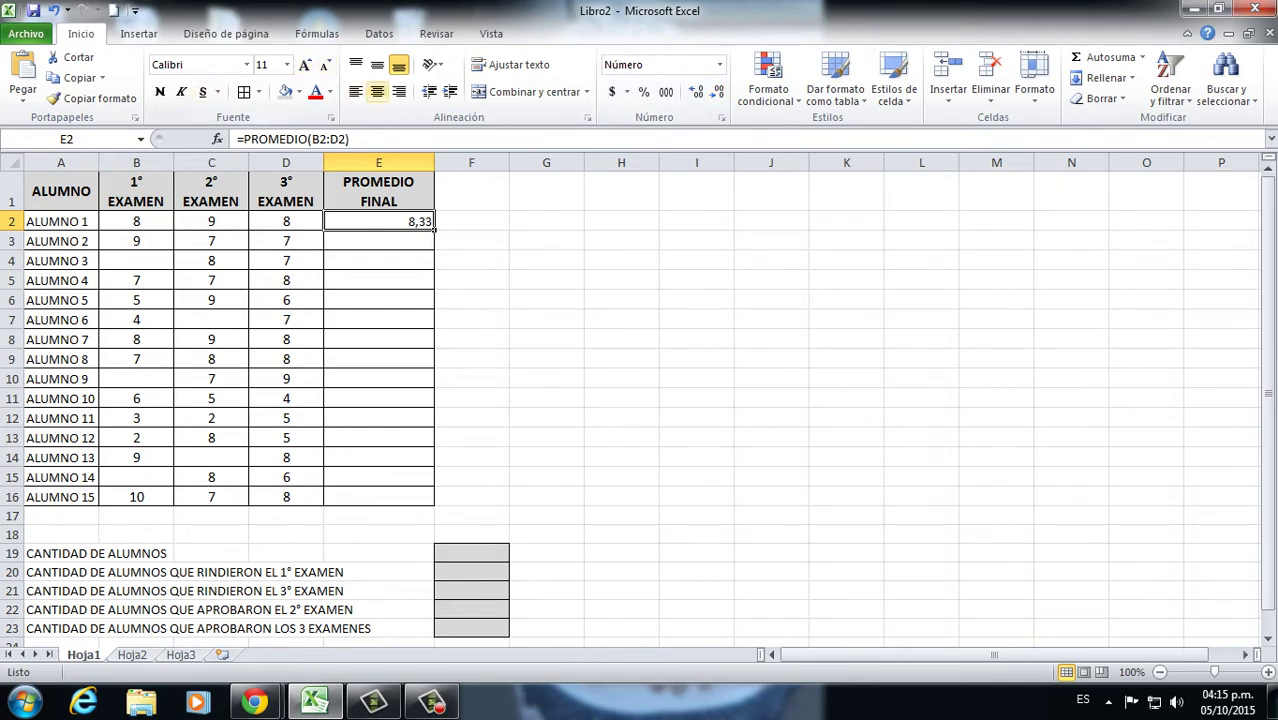
Centre the average in cell E2 and set its font size to 12
click(377, 91)
click(305, 64)
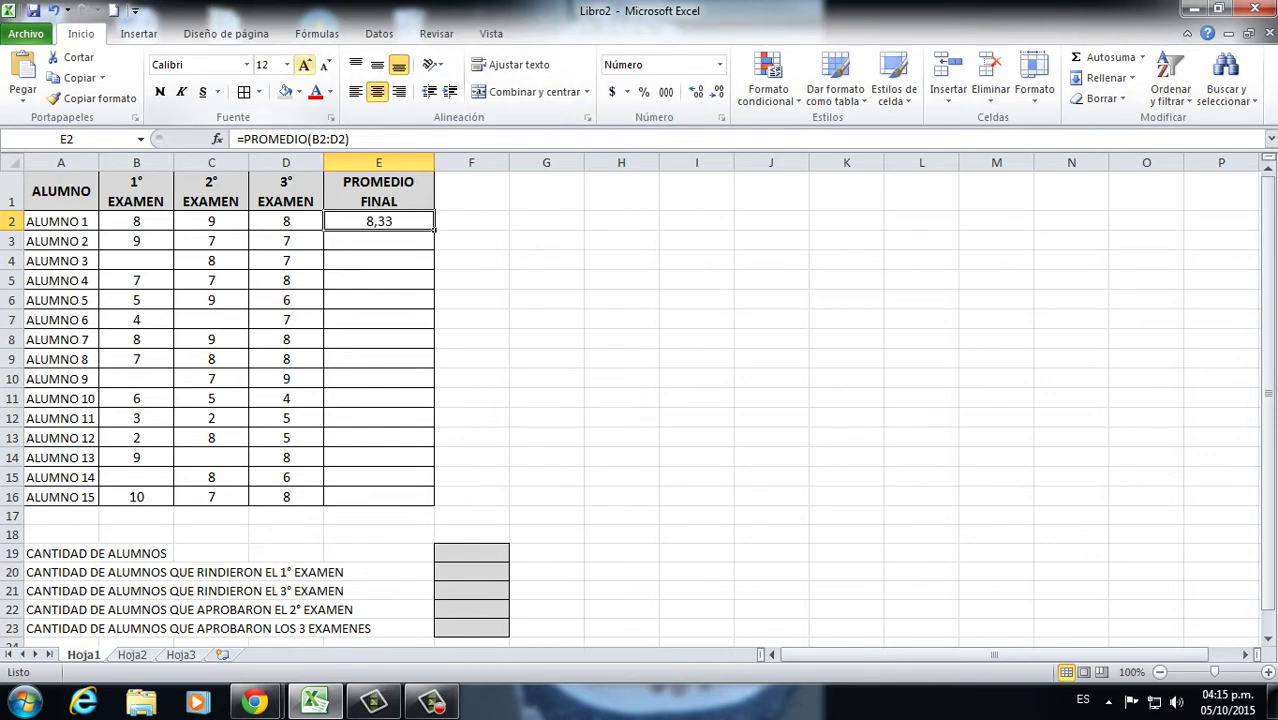
click(305, 64)
click(325, 64)
Fill the average formula from E2 down to E16 for the remaining students
drag(434, 229, 436, 506)
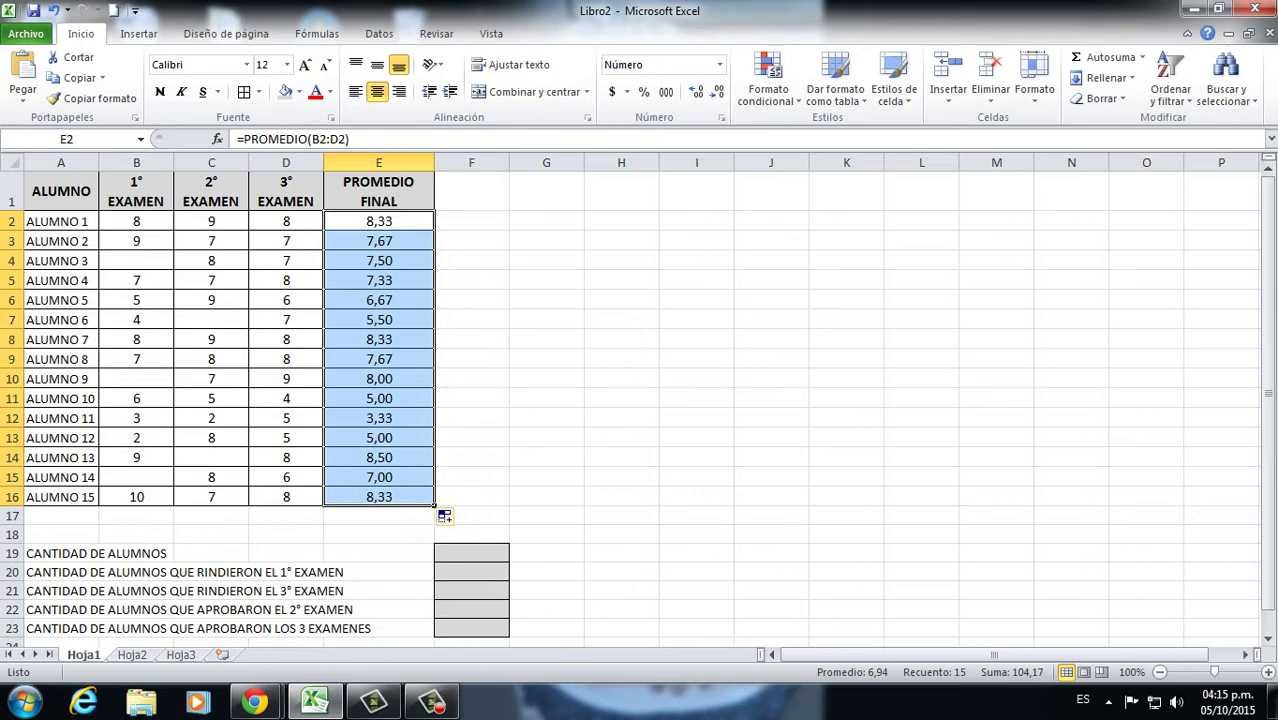
click(471, 359)
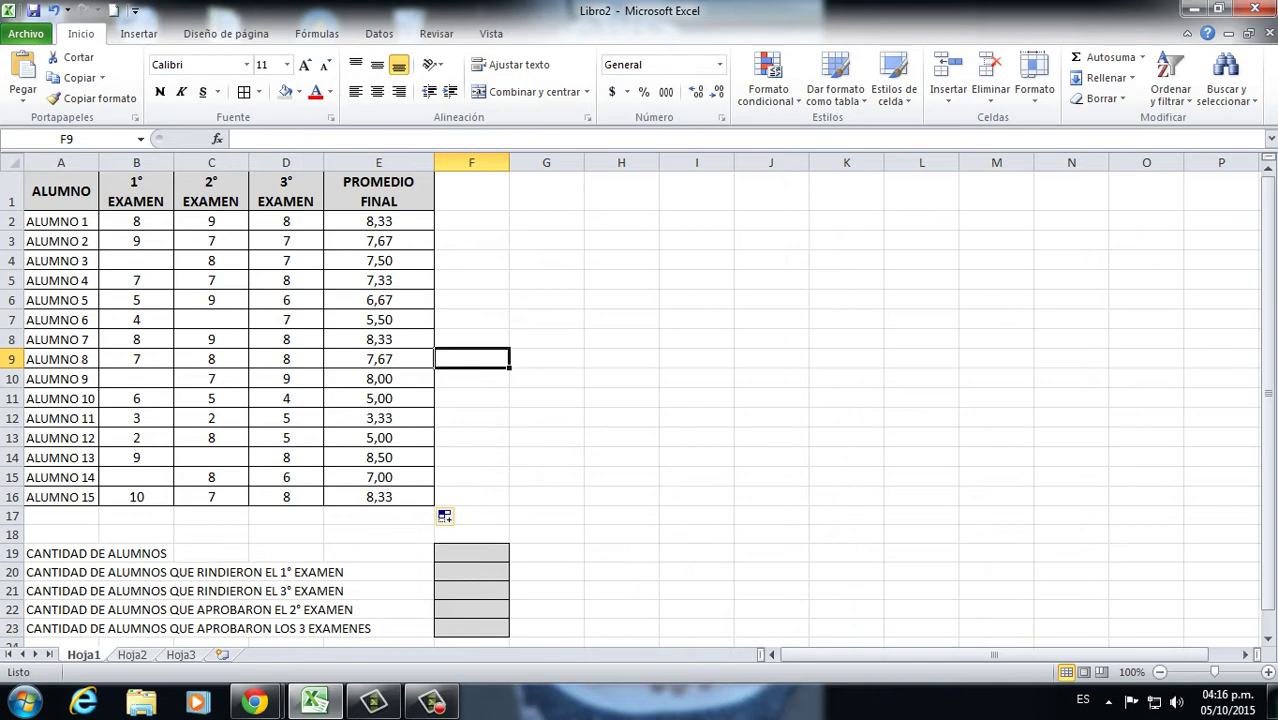
Start inserting a function in F19 for CANTIDAD DE ALUMNOS and list the functions of category Todo
click(471, 553)
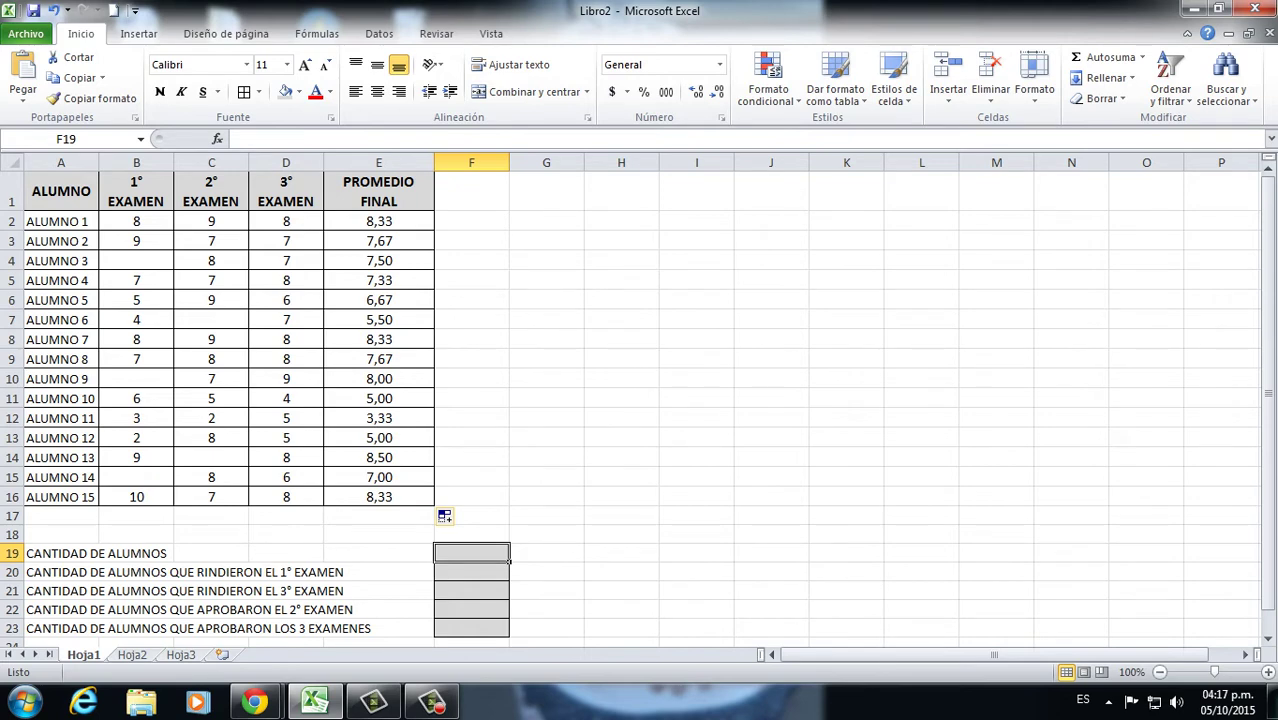
click(217, 138)
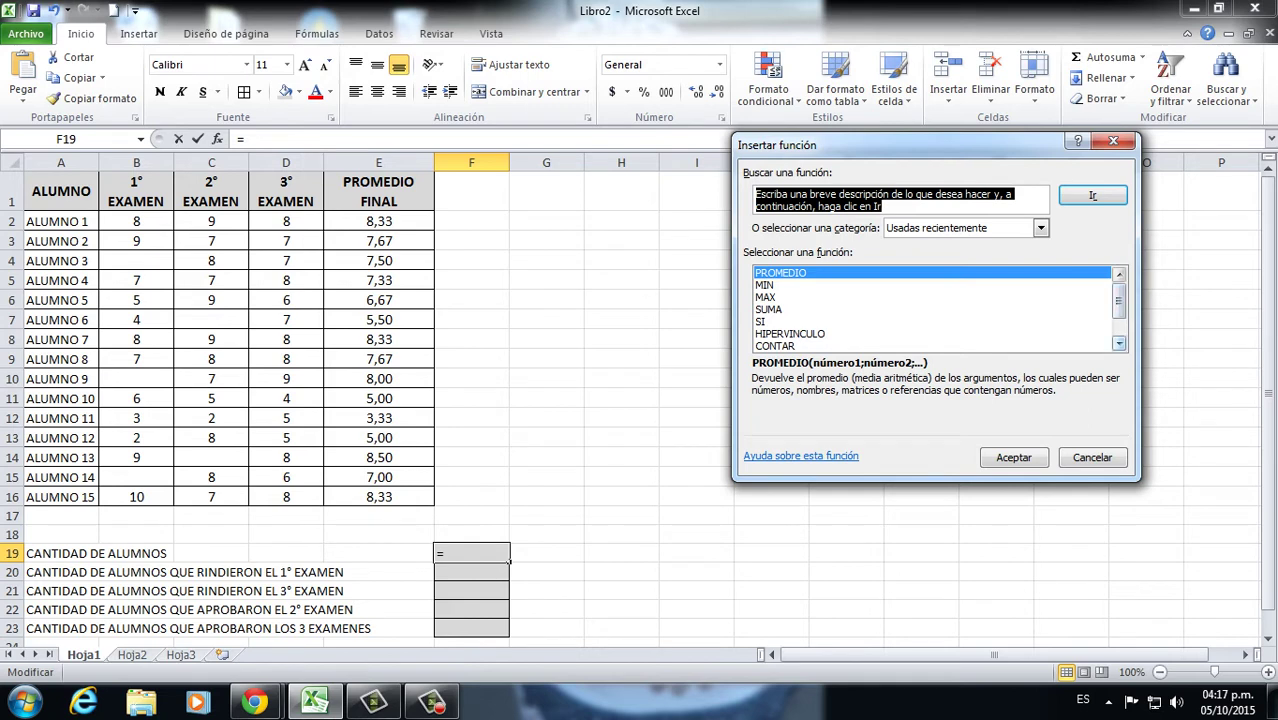
click(1119, 343)
click(1119, 343)
click(1119, 343)
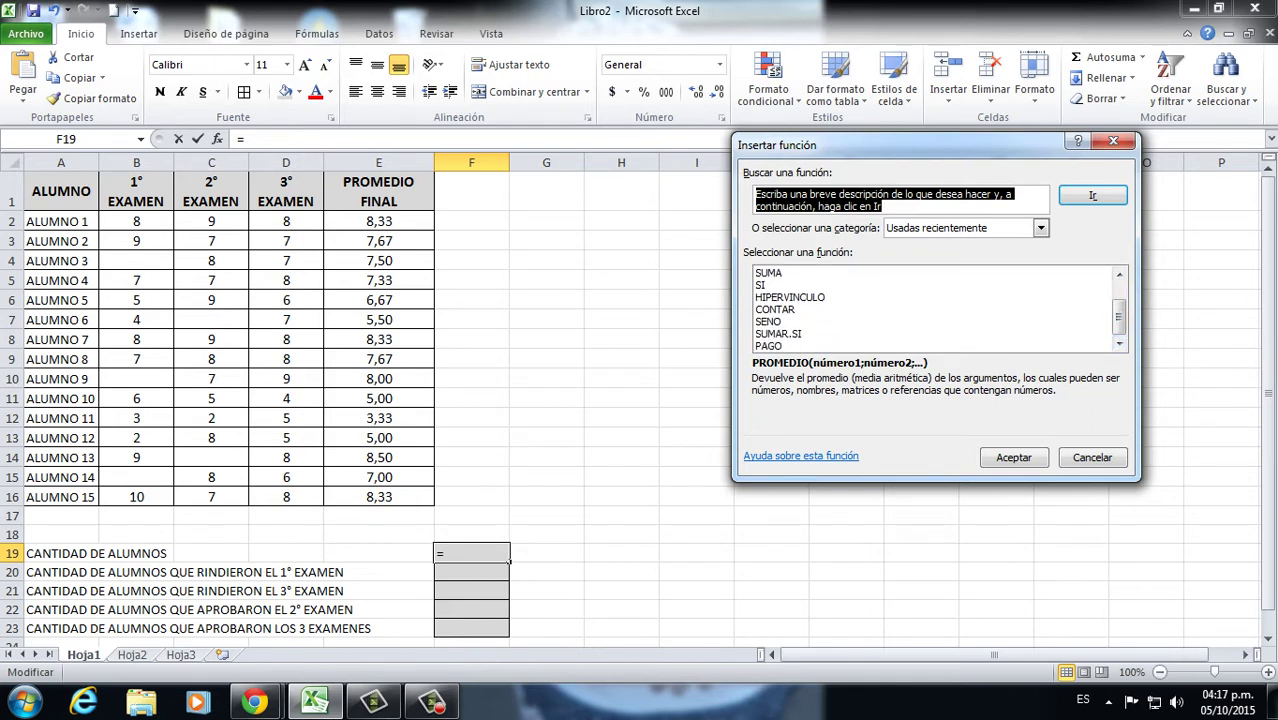
click(1041, 228)
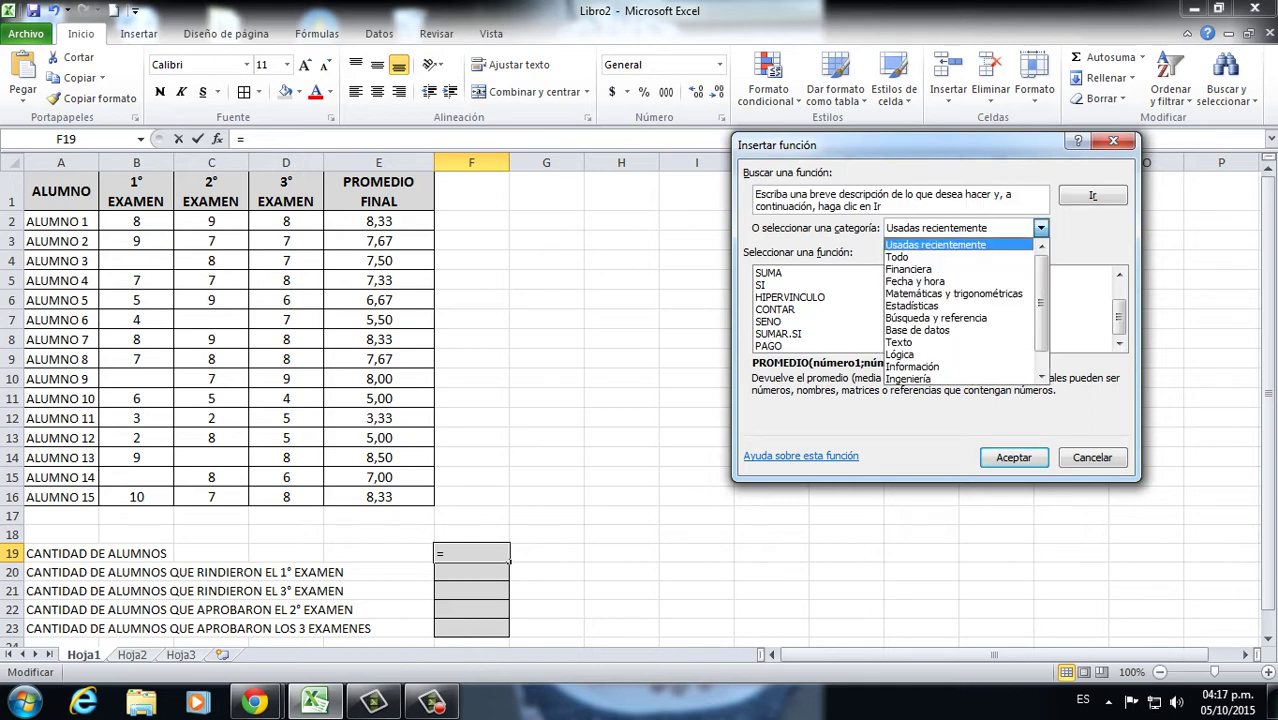
click(898, 257)
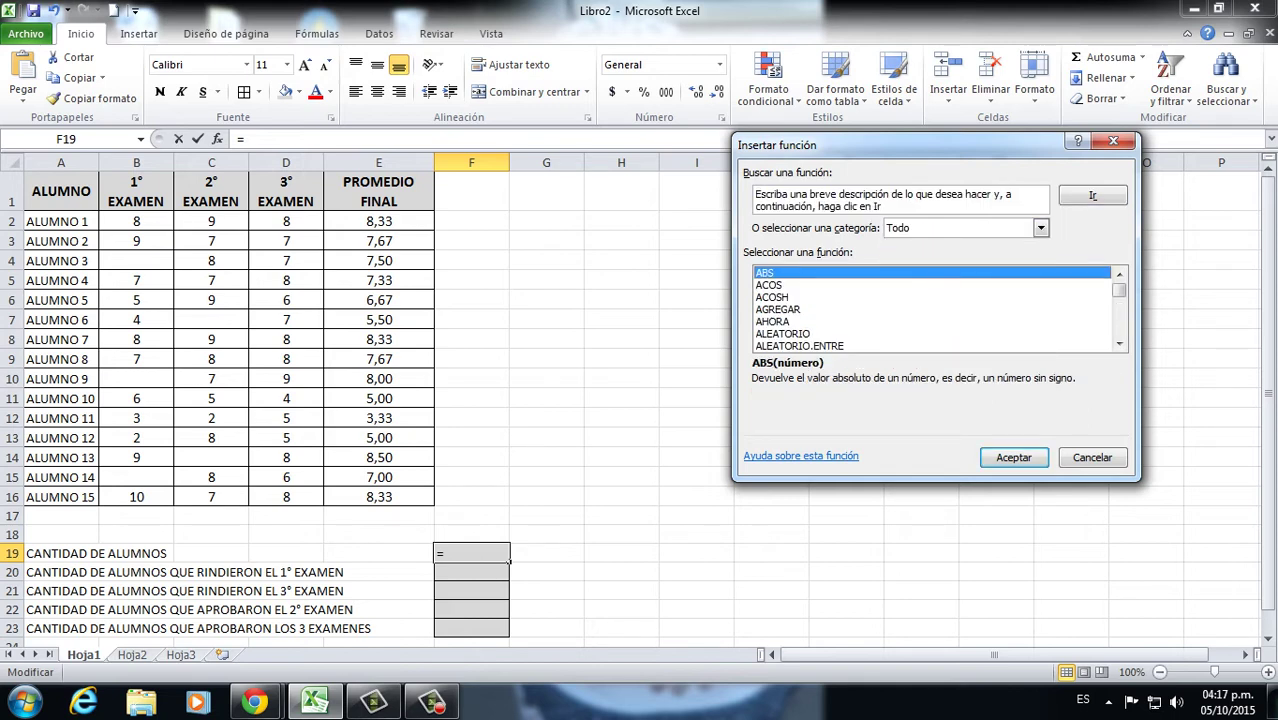
Choose the CONTARA function for F19 and count the student names in A2:A16
click(800, 321)
scroll(800, 321, down, 16)
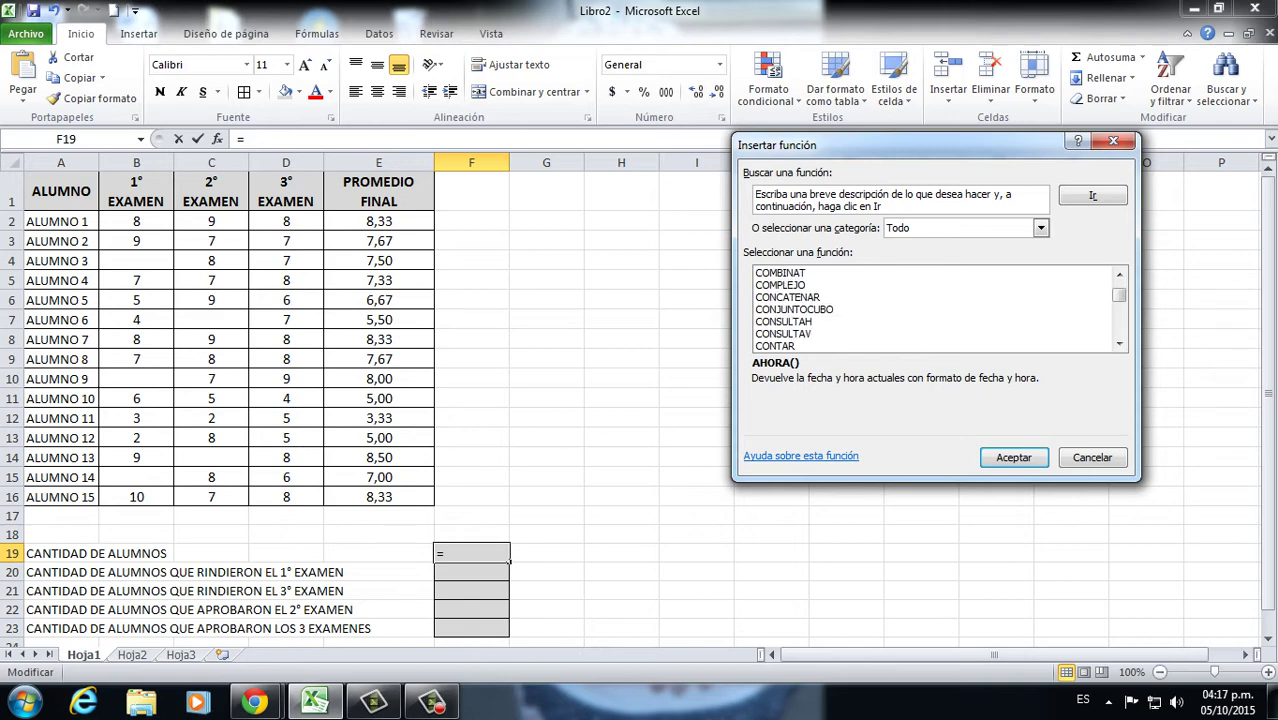
scroll(935, 309, down, 1)
scroll(935, 309, down, 1)
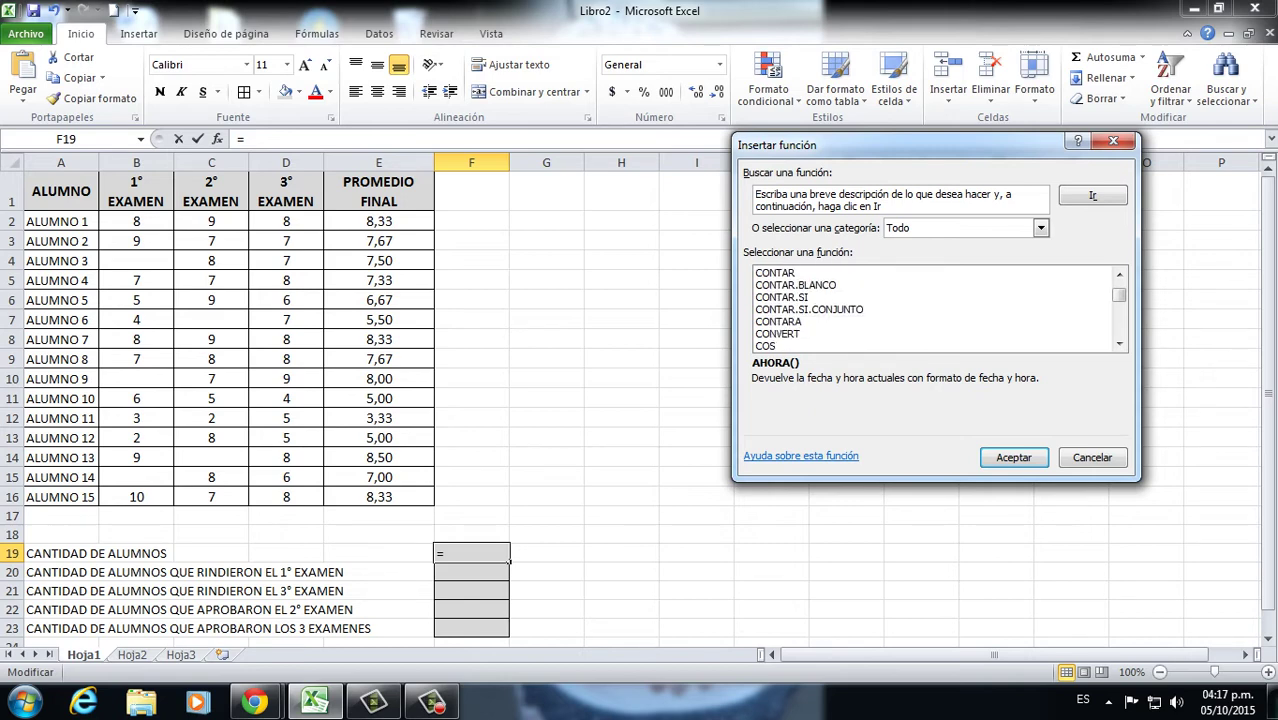
click(780, 322)
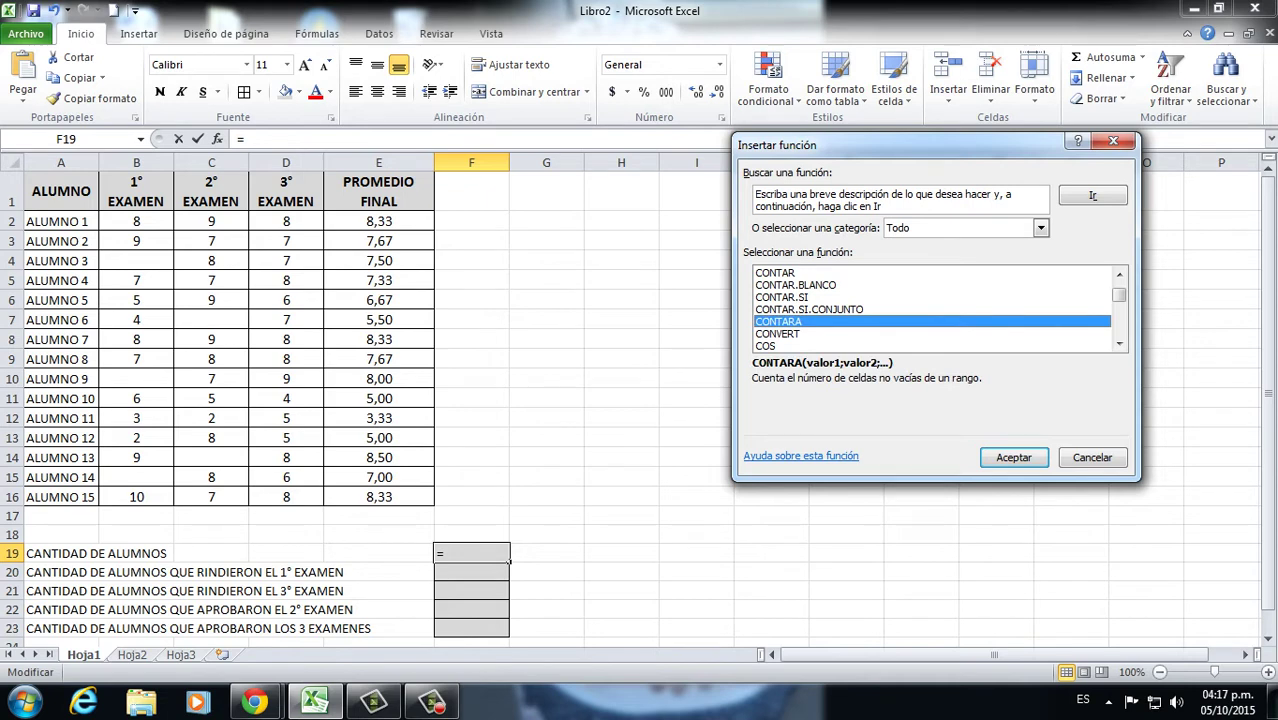
key(Return)
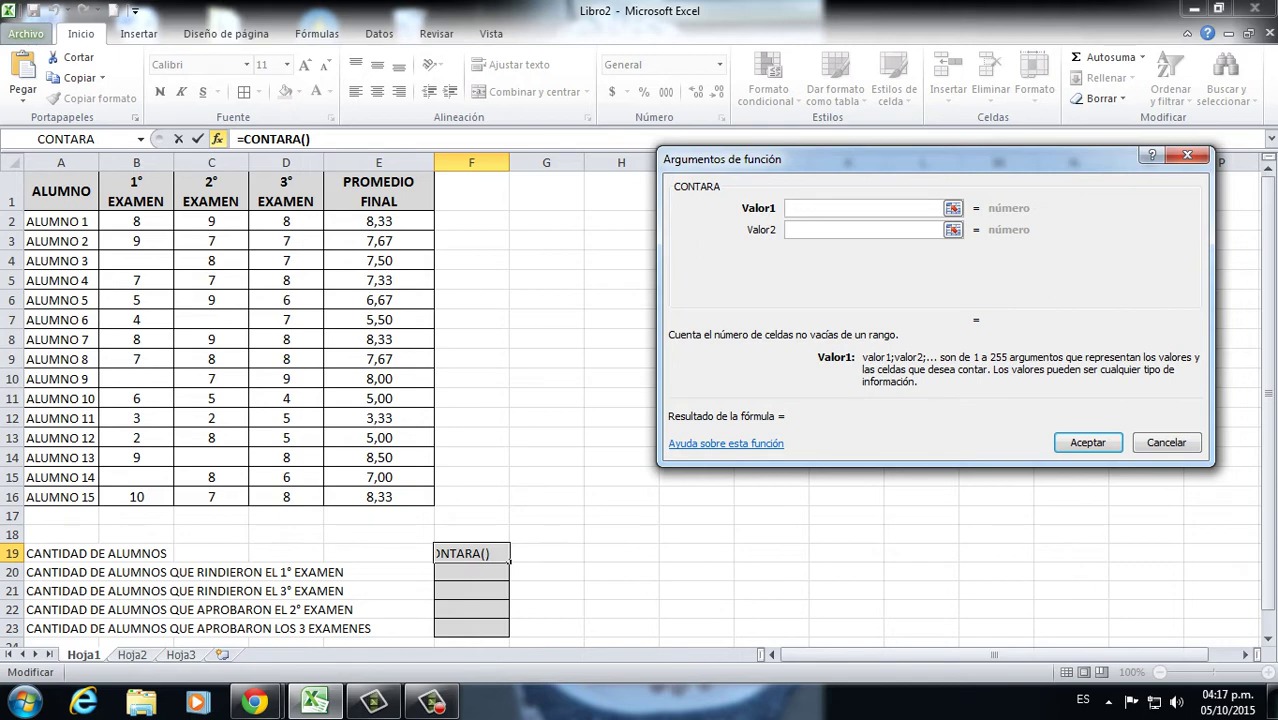
drag(85, 221, 90, 498)
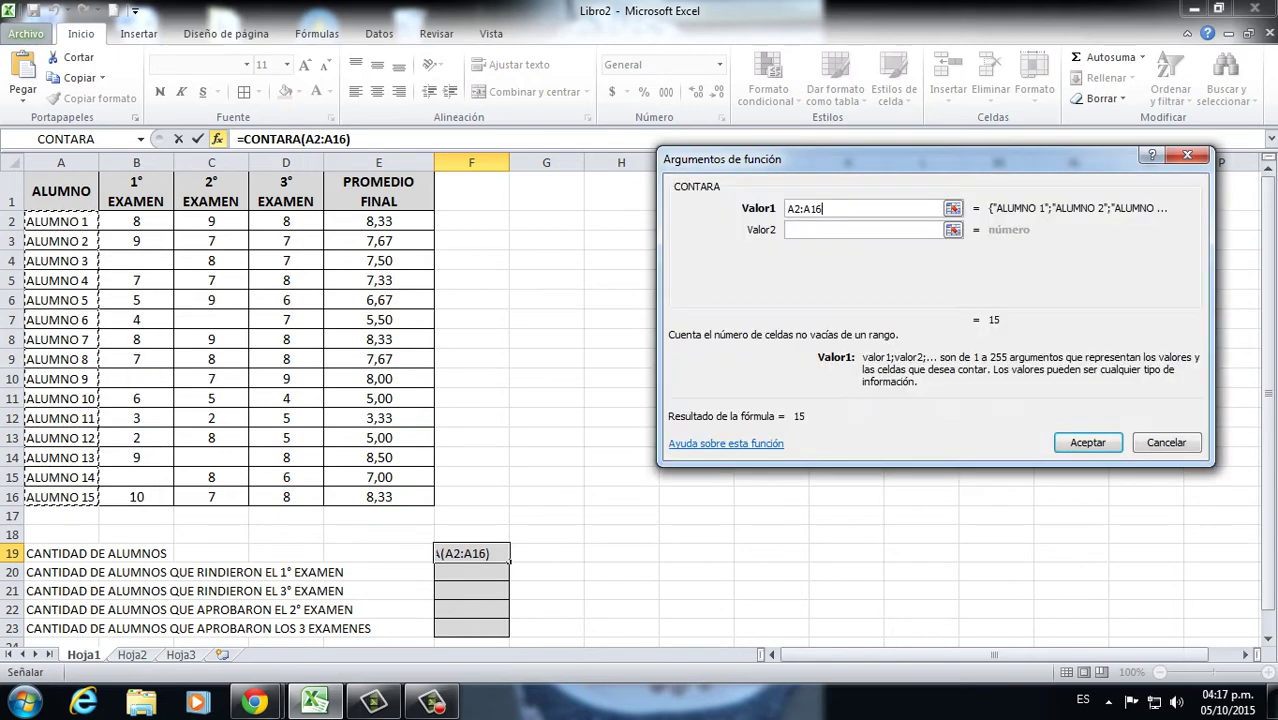
click(1088, 443)
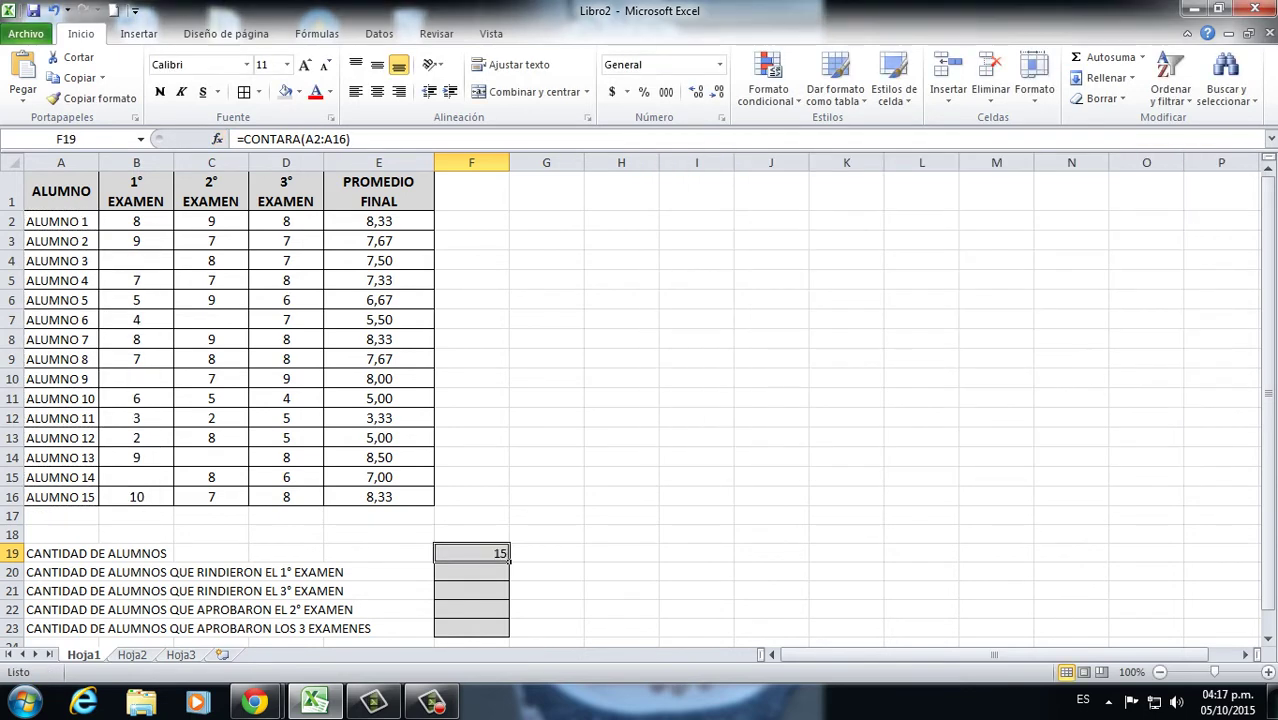
click(697, 591)
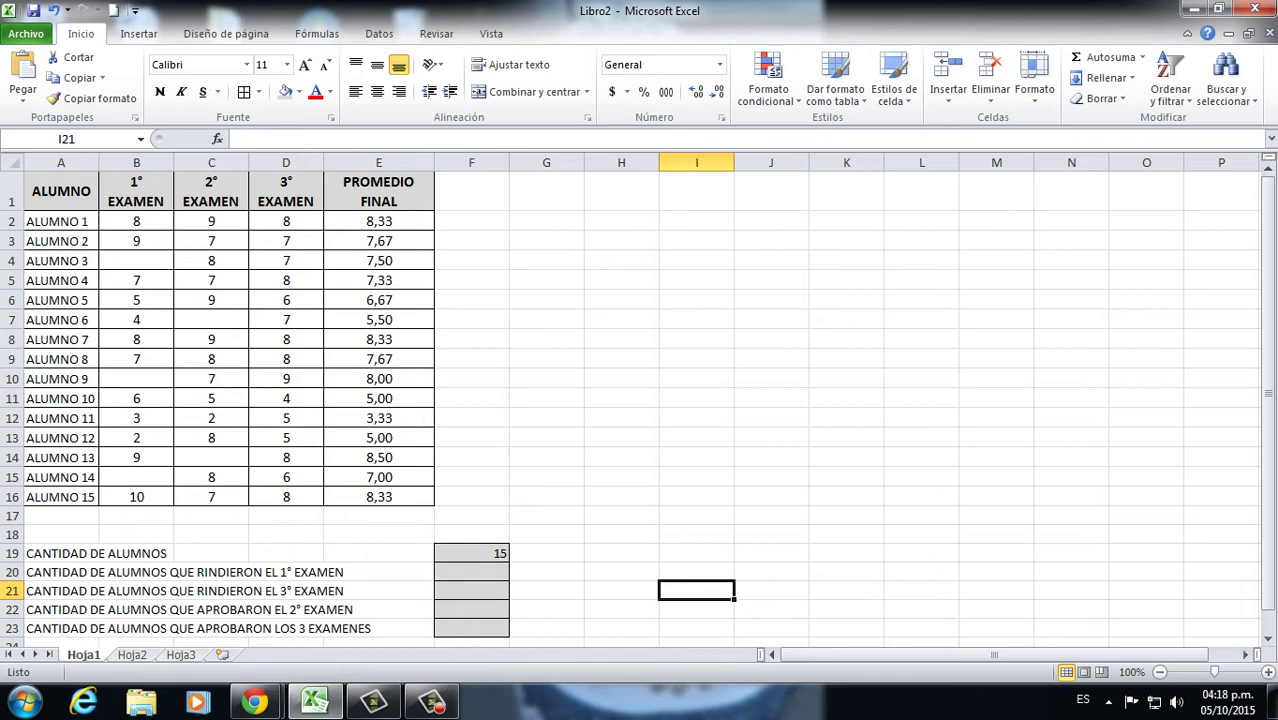
Count the students who took the first exam in F20 with the recently used function CONTAR over B2:B16
click(471, 572)
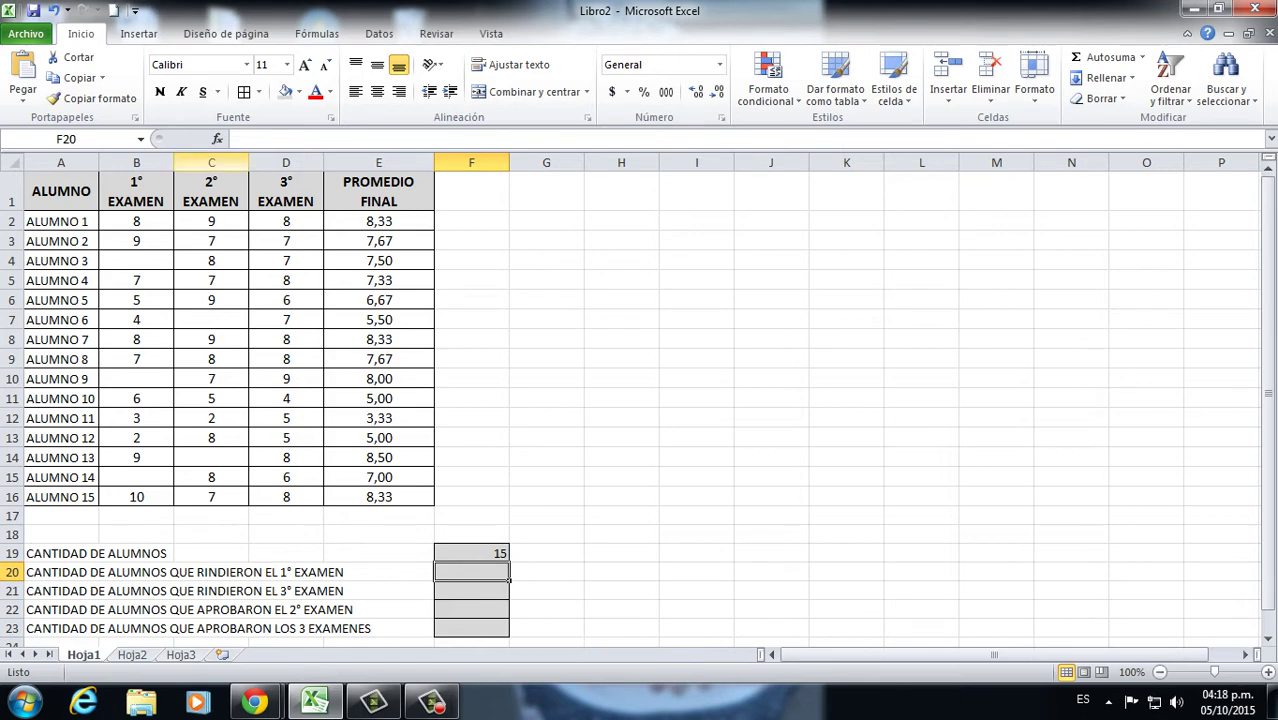
click(217, 139)
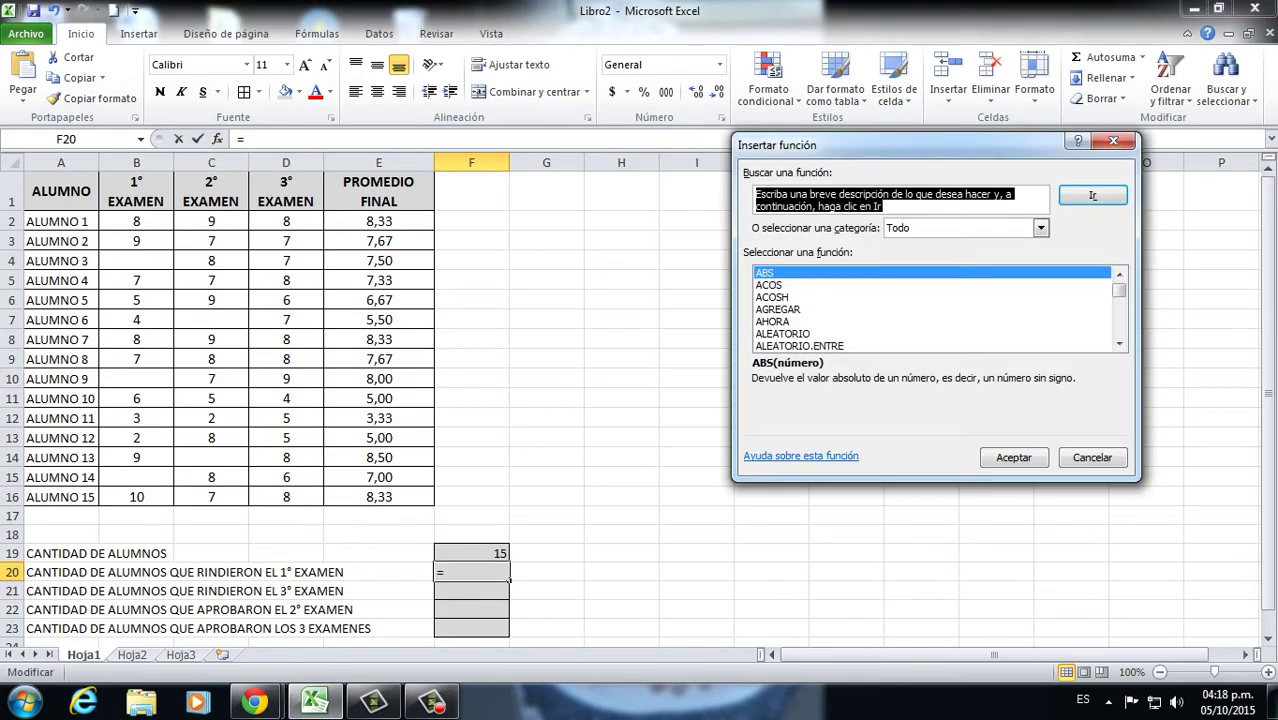
click(1040, 228)
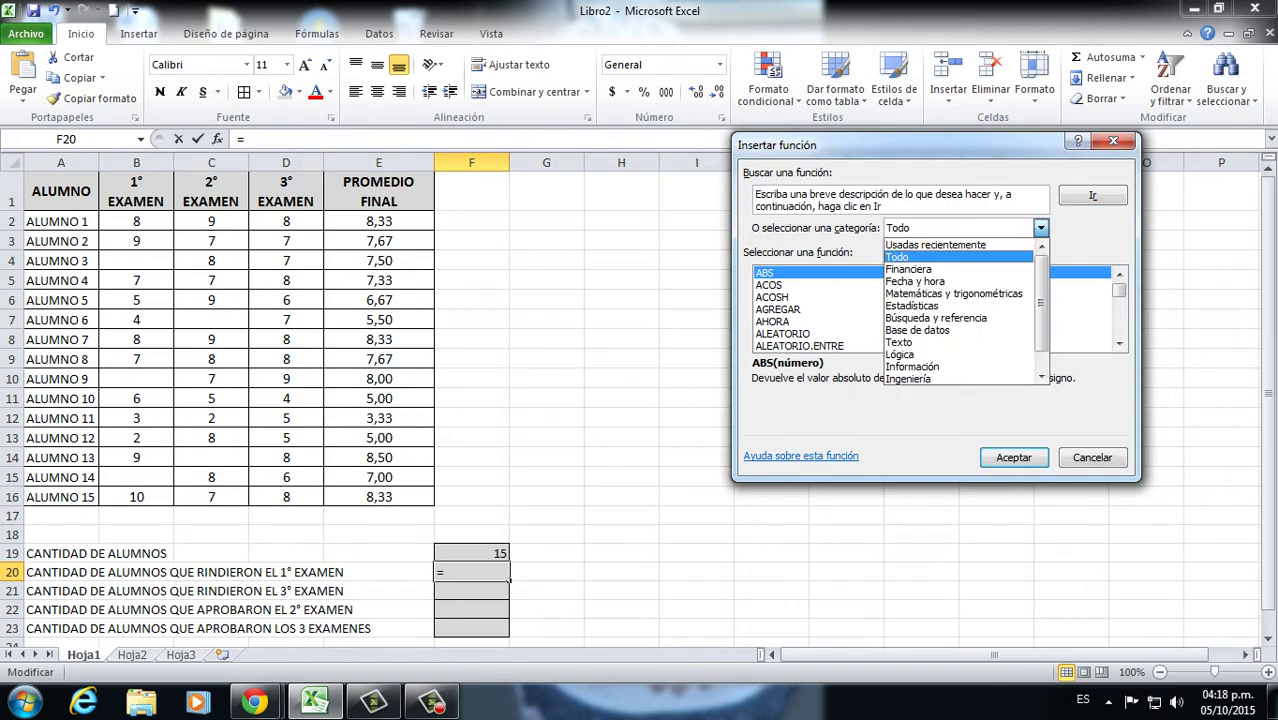
click(935, 245)
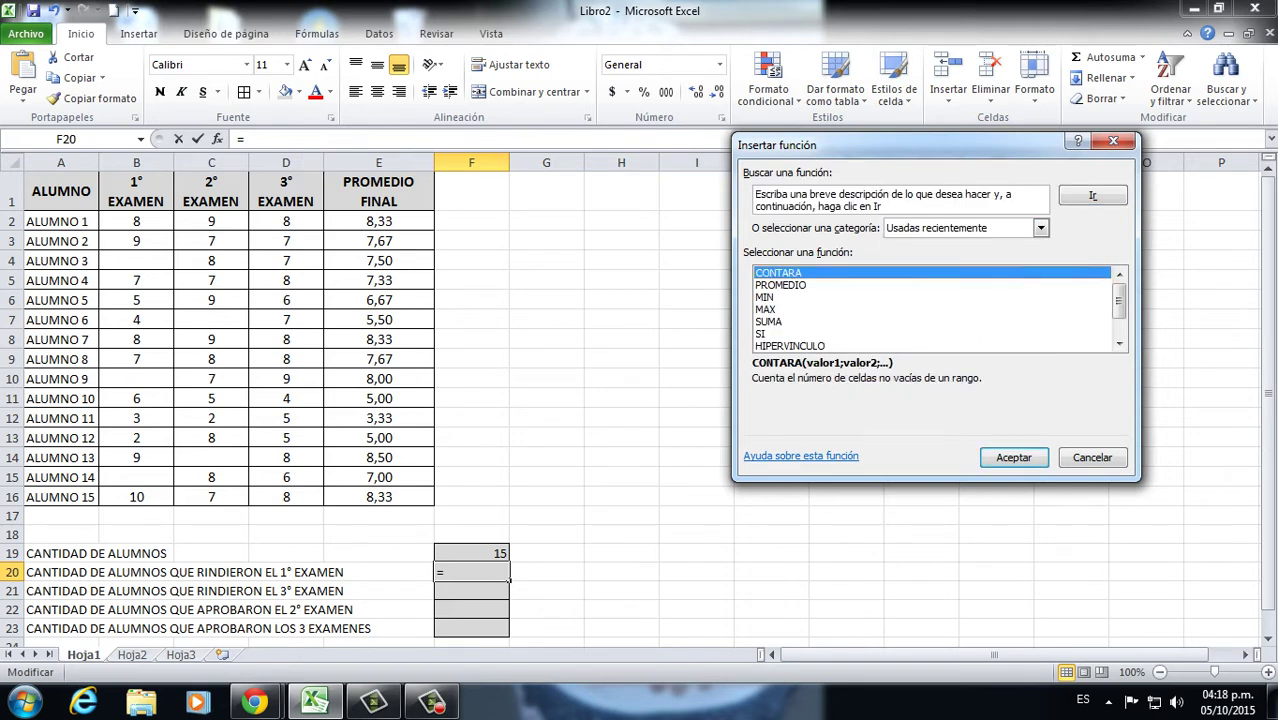
click(1119, 343)
click(1119, 343)
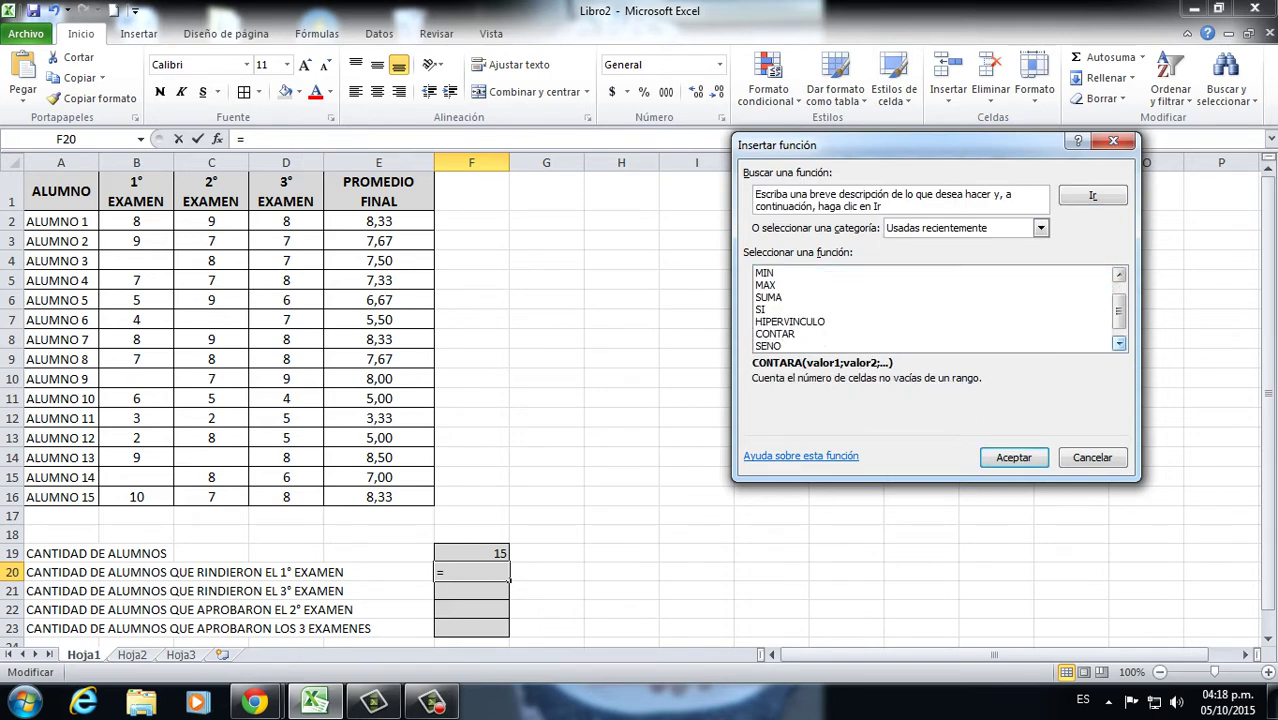
click(776, 334)
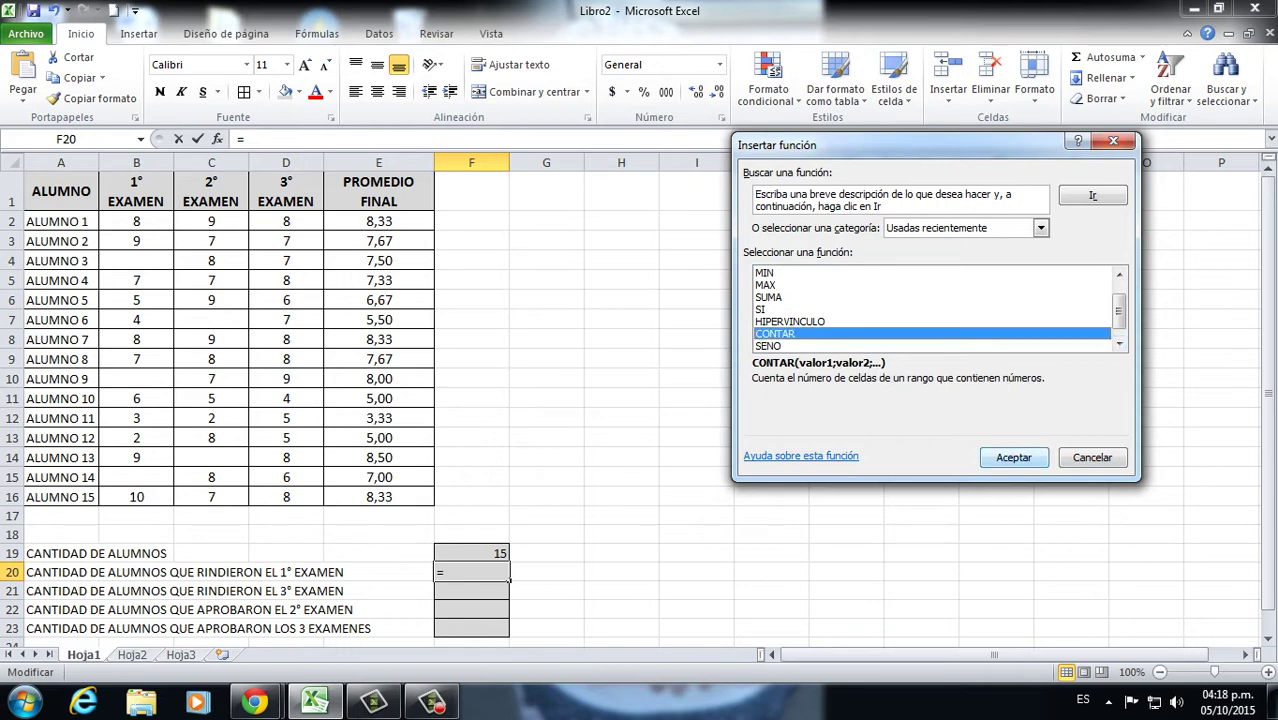
click(1013, 457)
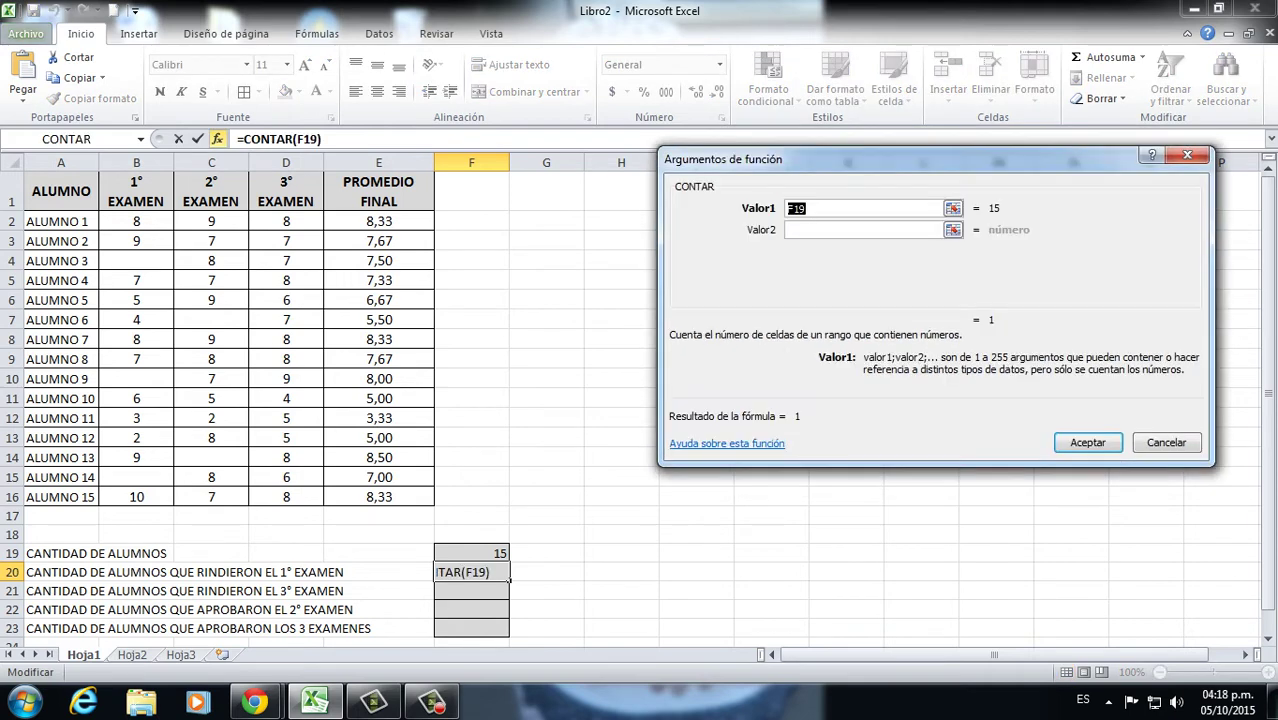
drag(136, 221, 165, 497)
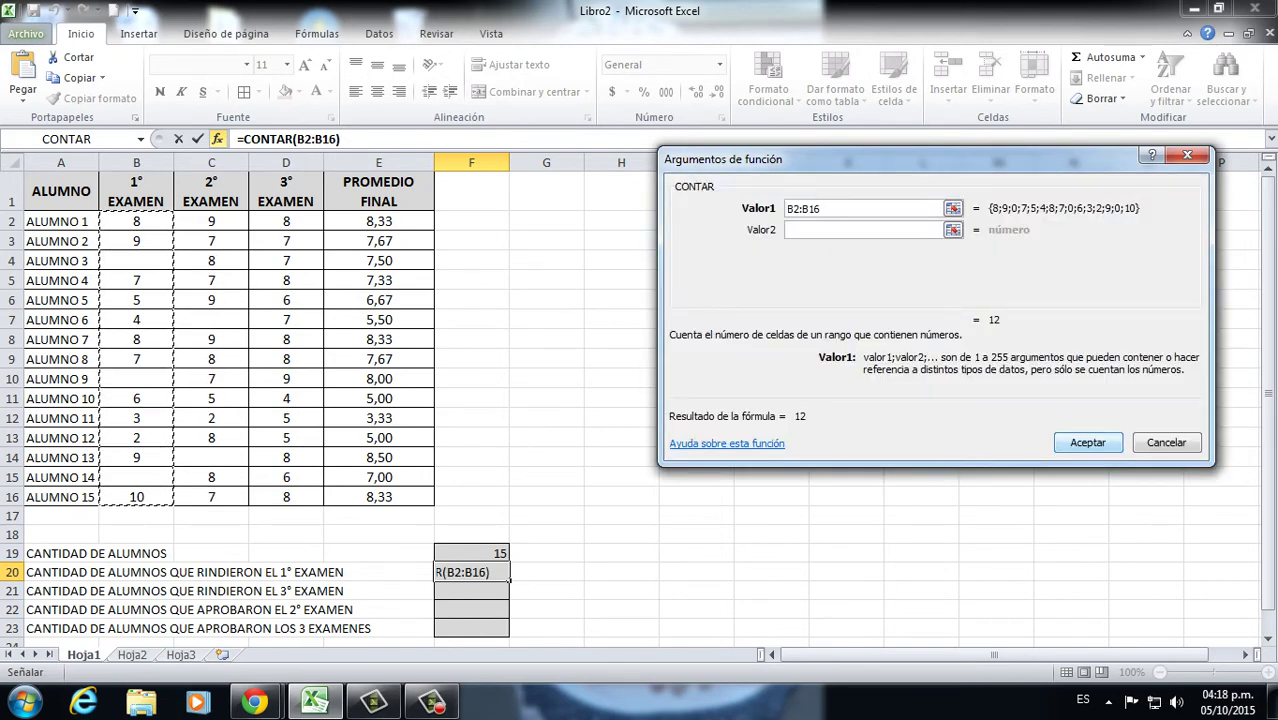
click(1088, 443)
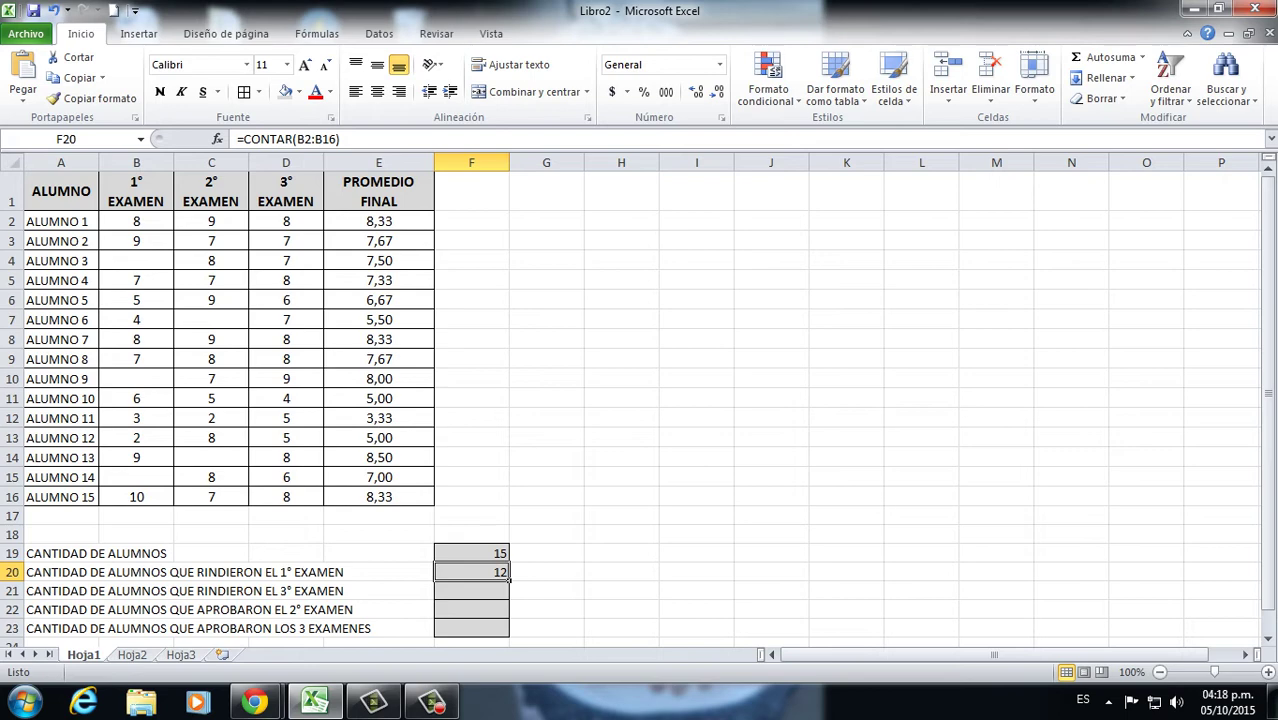
Count the students who took the third exam in F21 with the CONTAR function over D2:D16
click(471, 591)
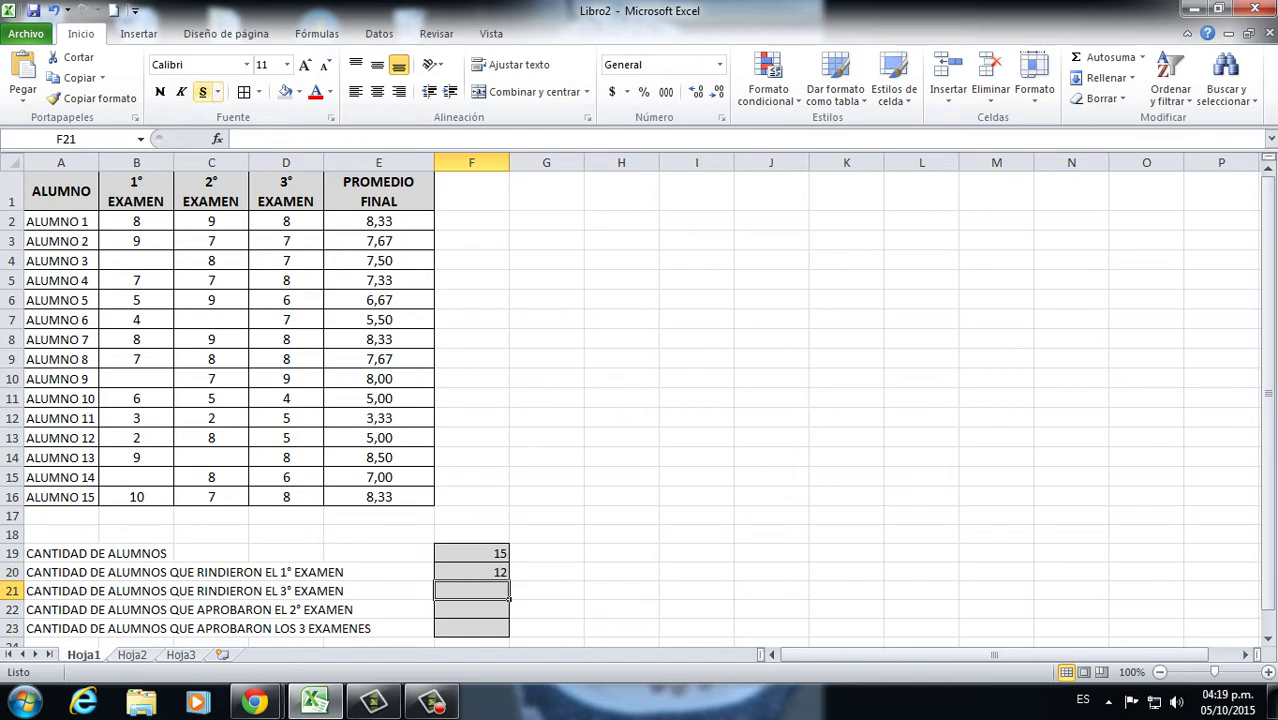
click(217, 139)
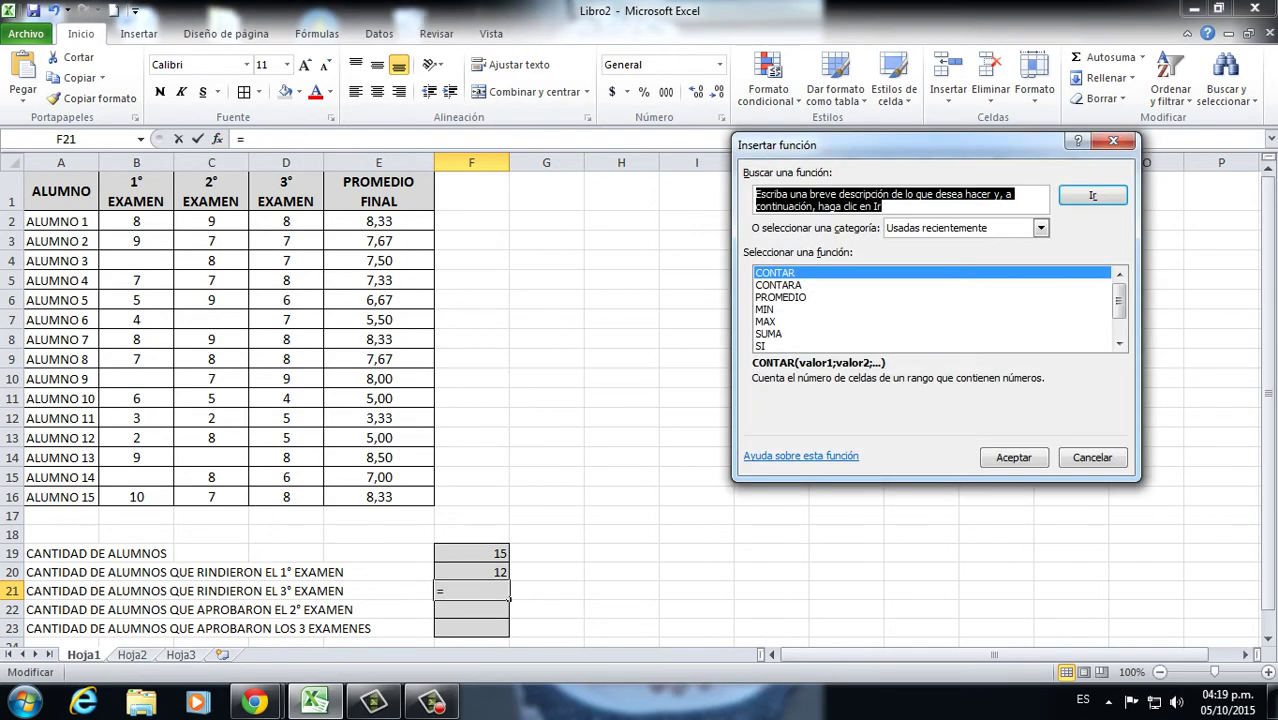
click(776, 273)
click(1014, 457)
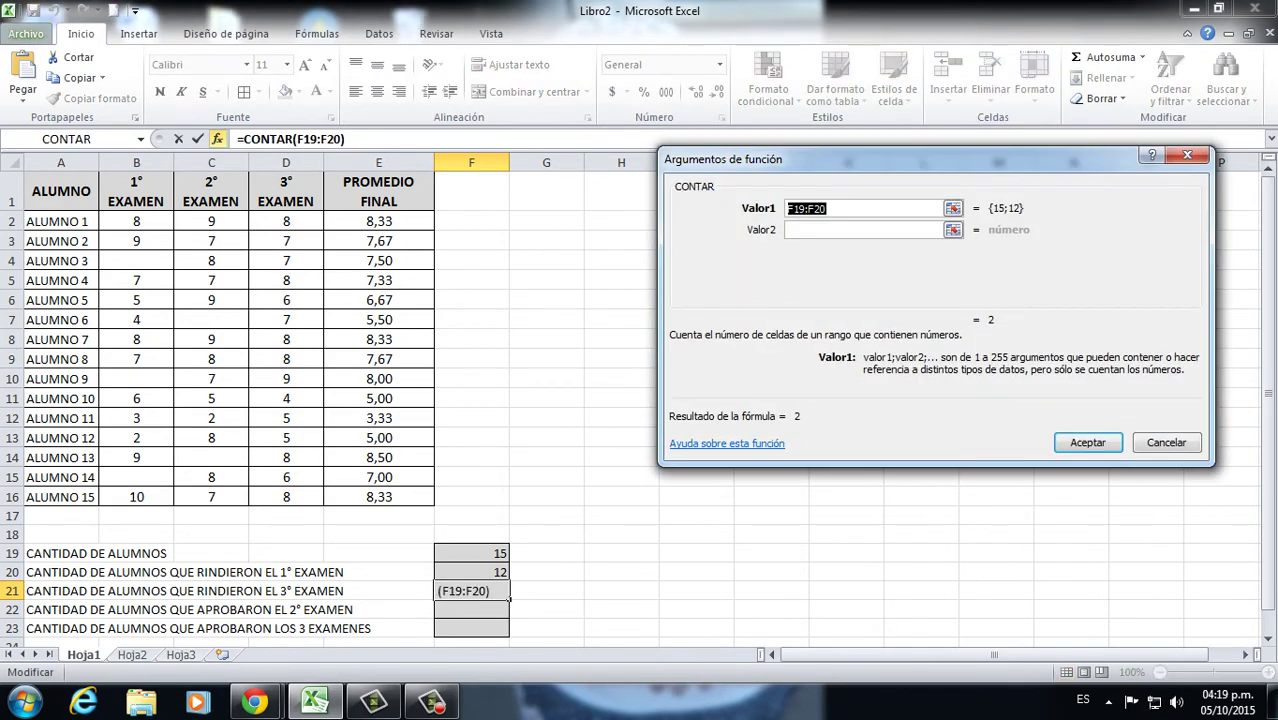
click(286, 221)
drag(286, 221, 288, 497)
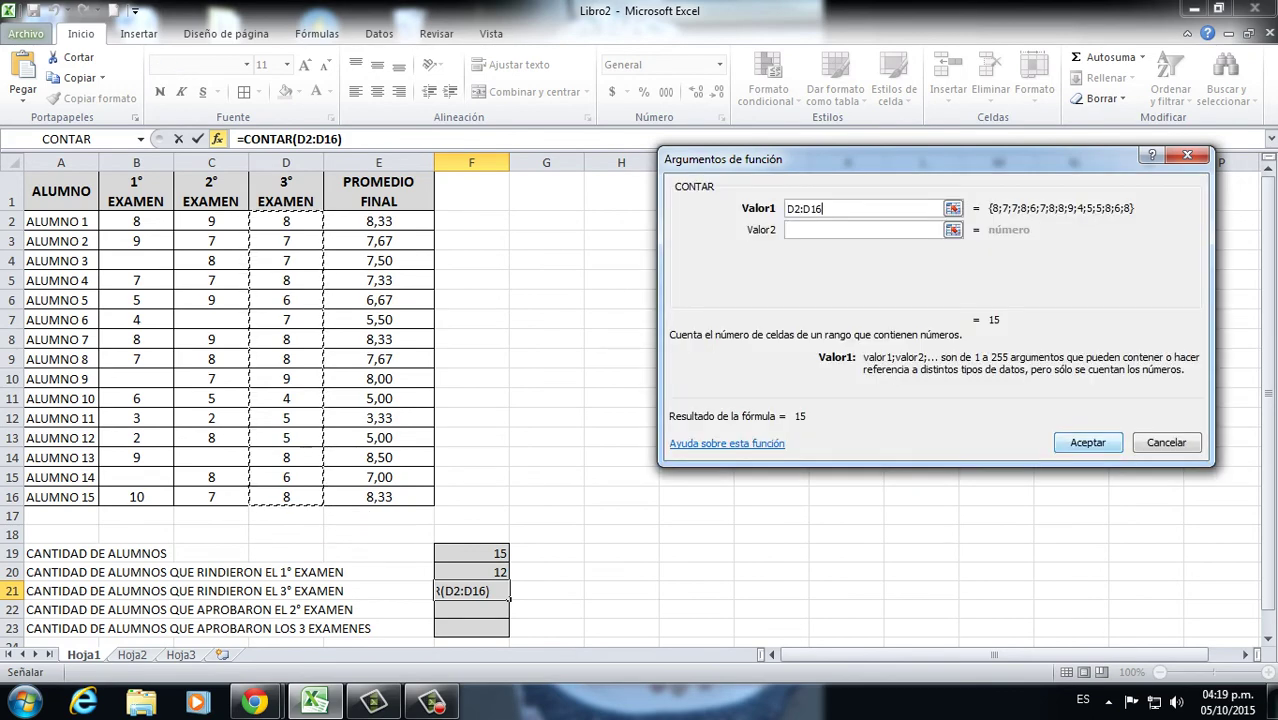
key(Return)
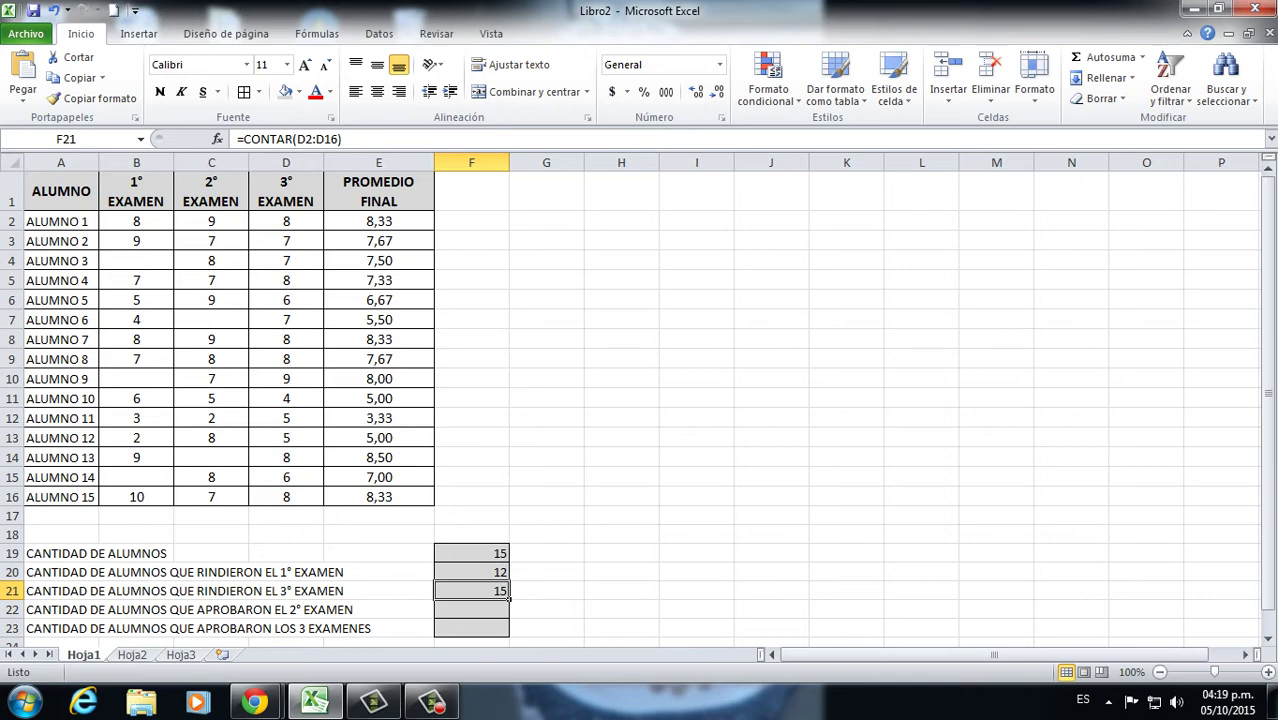
Delete ALUMNO 4's third exam grade in D5
click(286, 281)
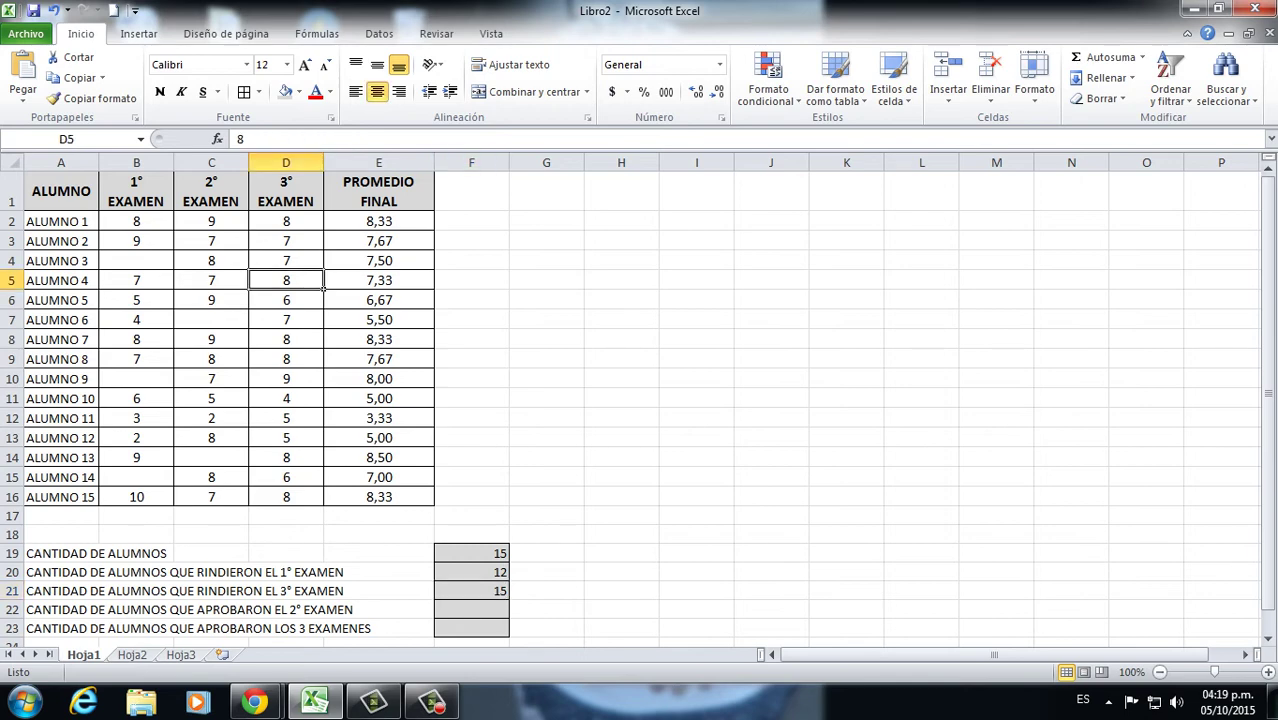
key(Delete)
Insert the CONTAR.SI function from category Todo in F22 for the students who passed the second exam
click(471, 610)
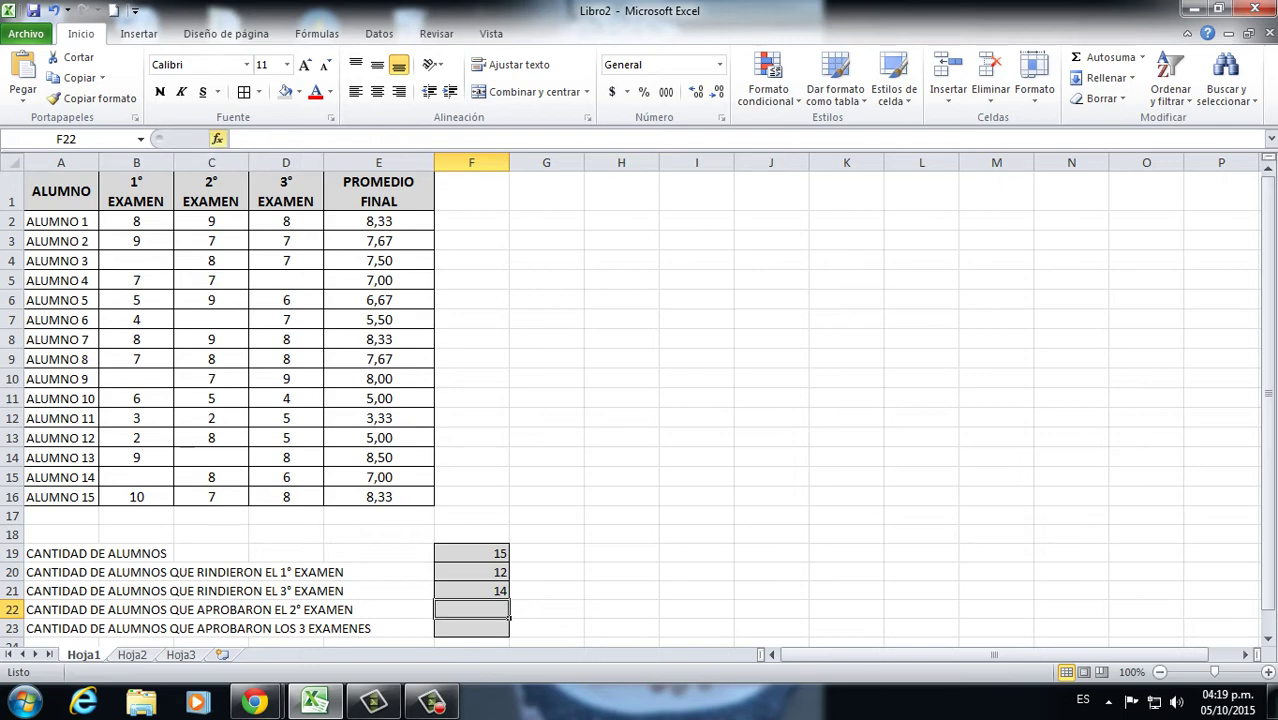
click(216, 138)
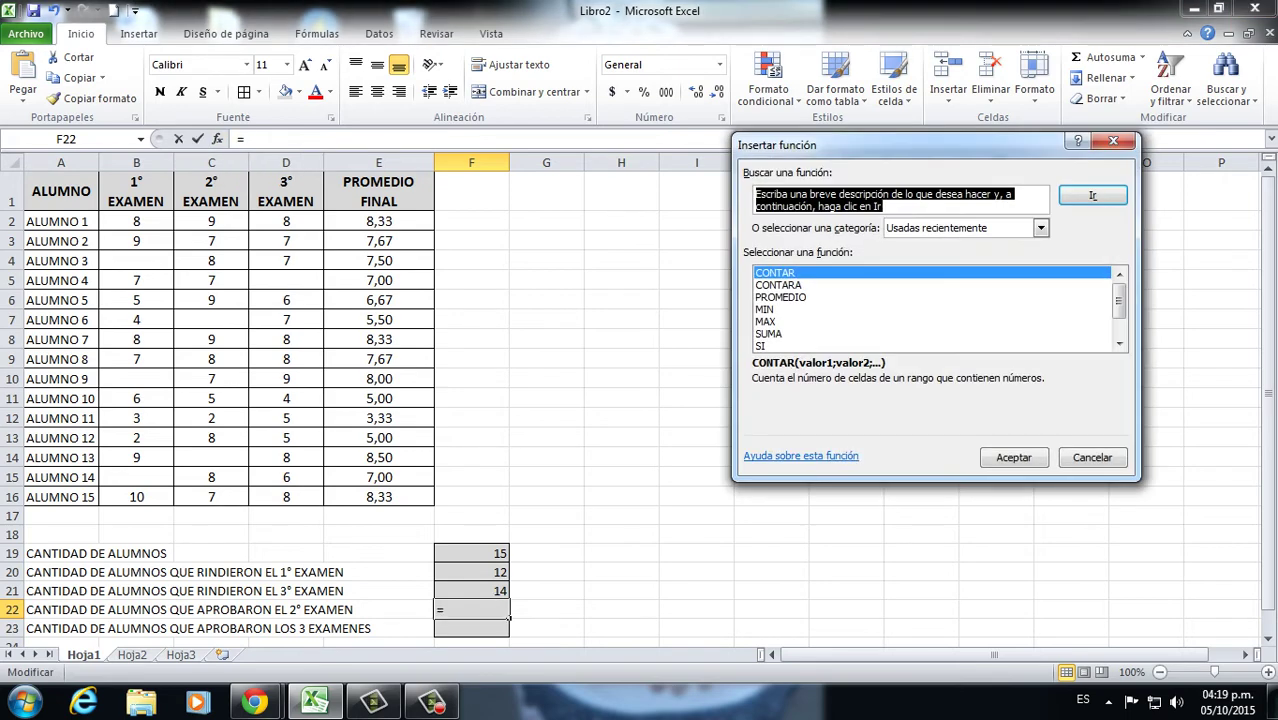
click(1118, 343)
click(1118, 343)
click(1118, 343)
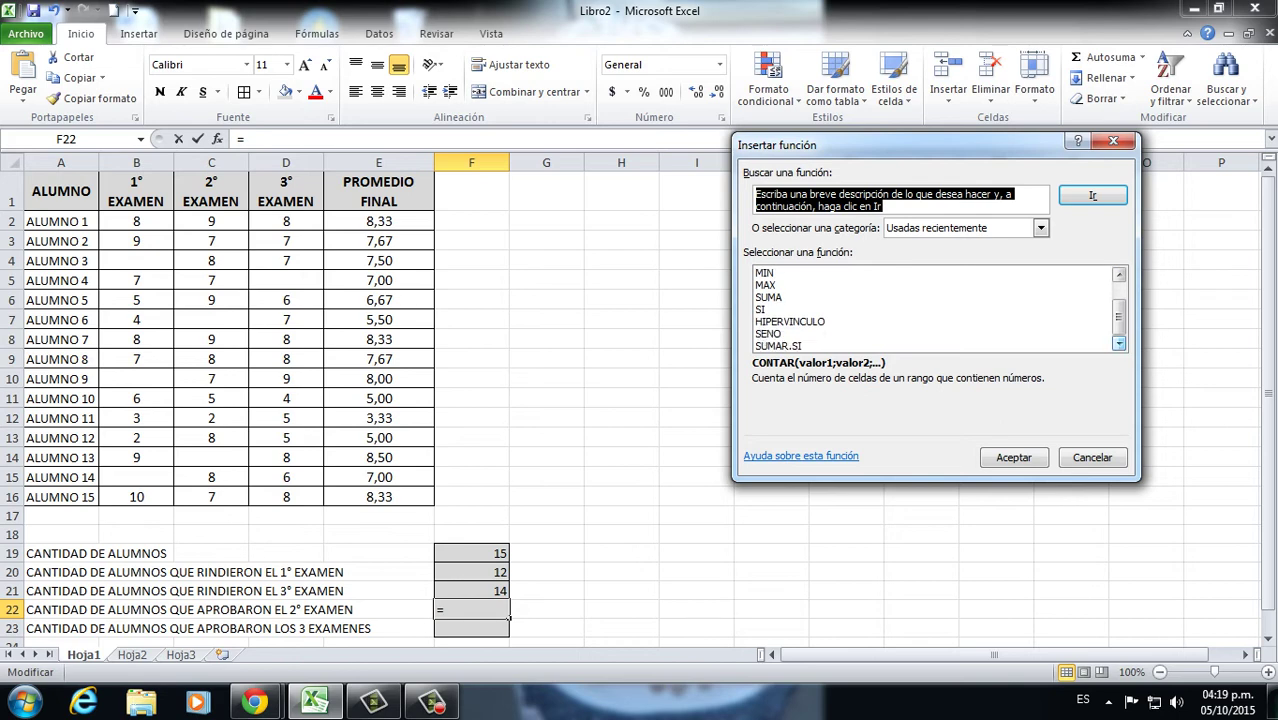
click(1040, 228)
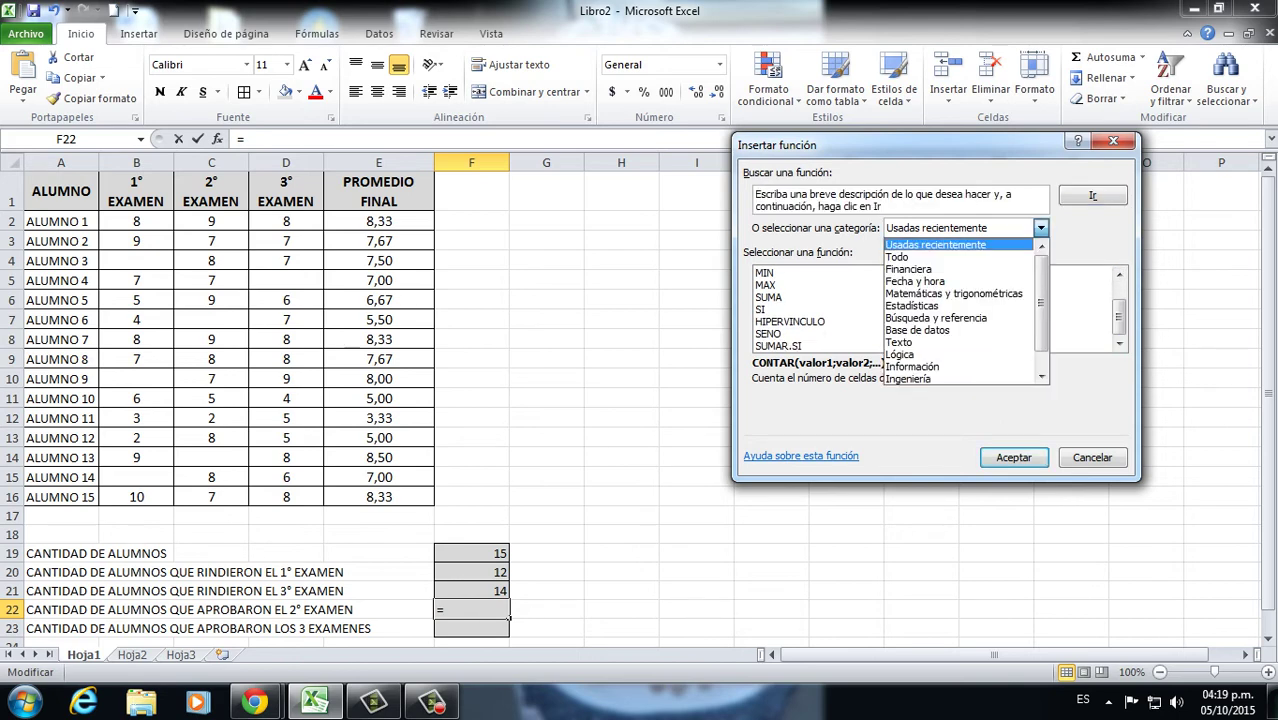
click(897, 257)
drag(1118, 343, 1118, 343)
click(796, 273)
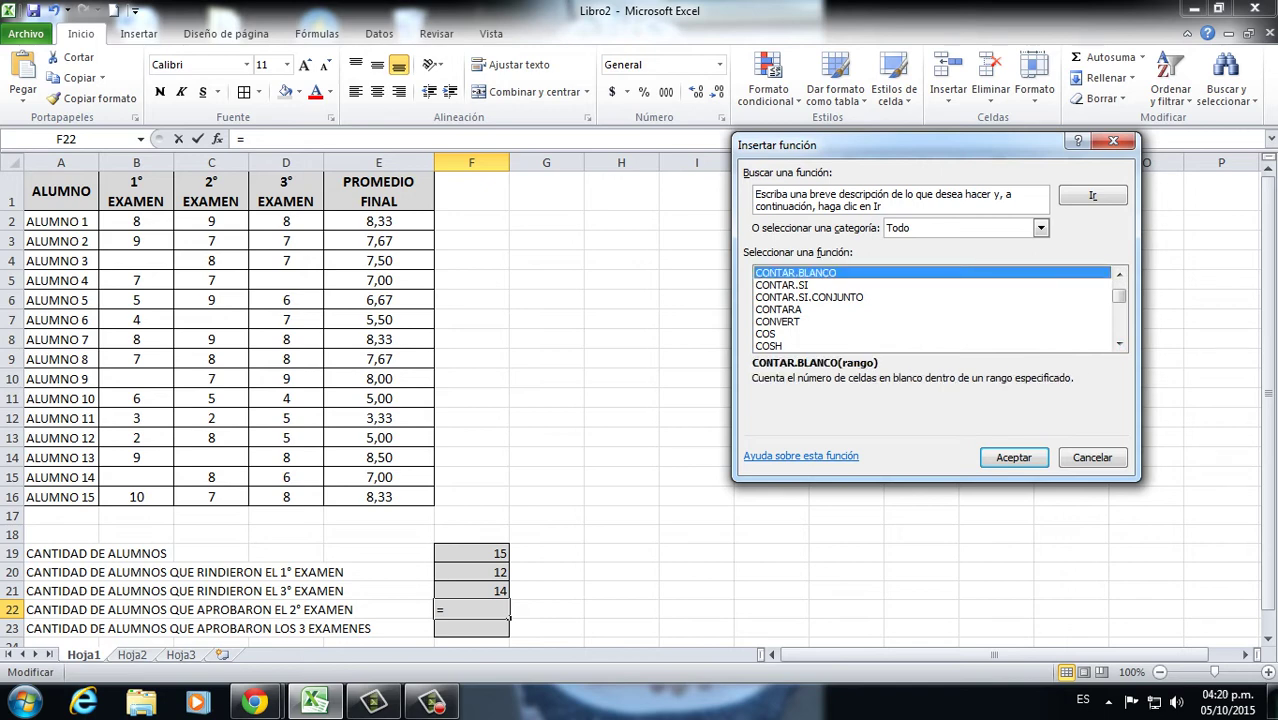
click(796, 285)
click(1014, 457)
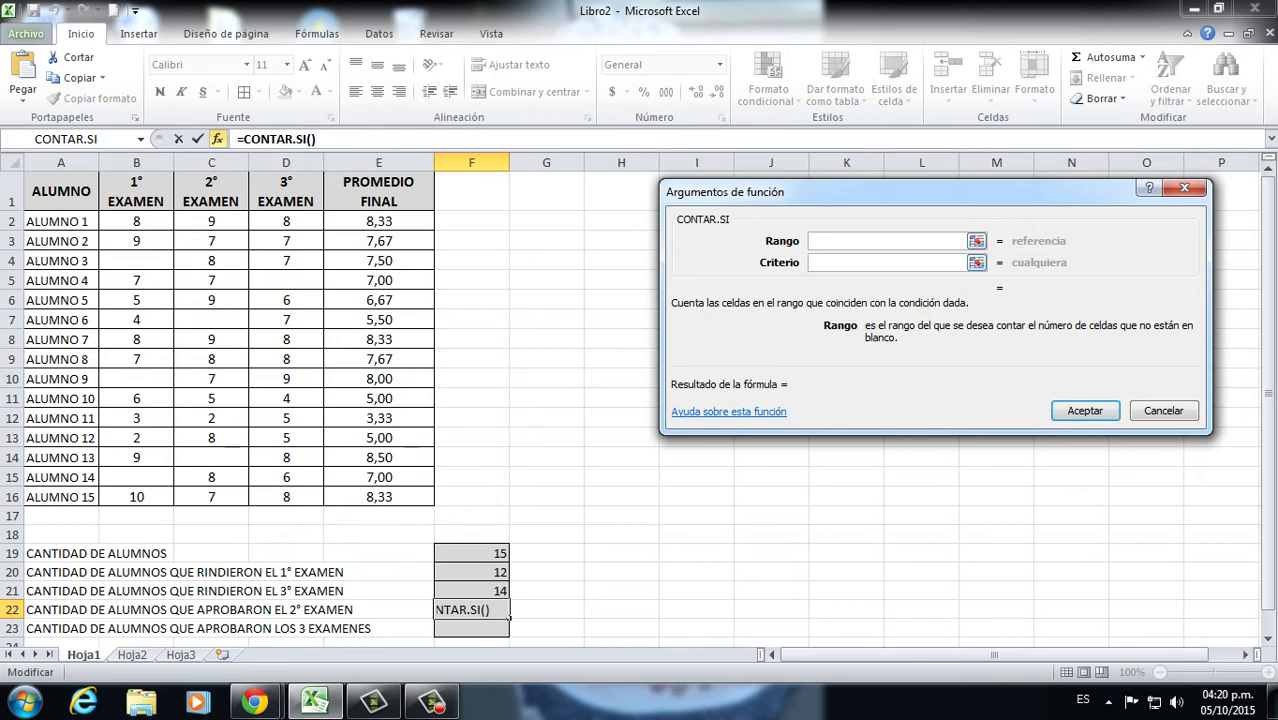
Set F22's CONTAR.SI criterion to >=6 and its range to C2:C16, and accept the formula
click(880, 263)
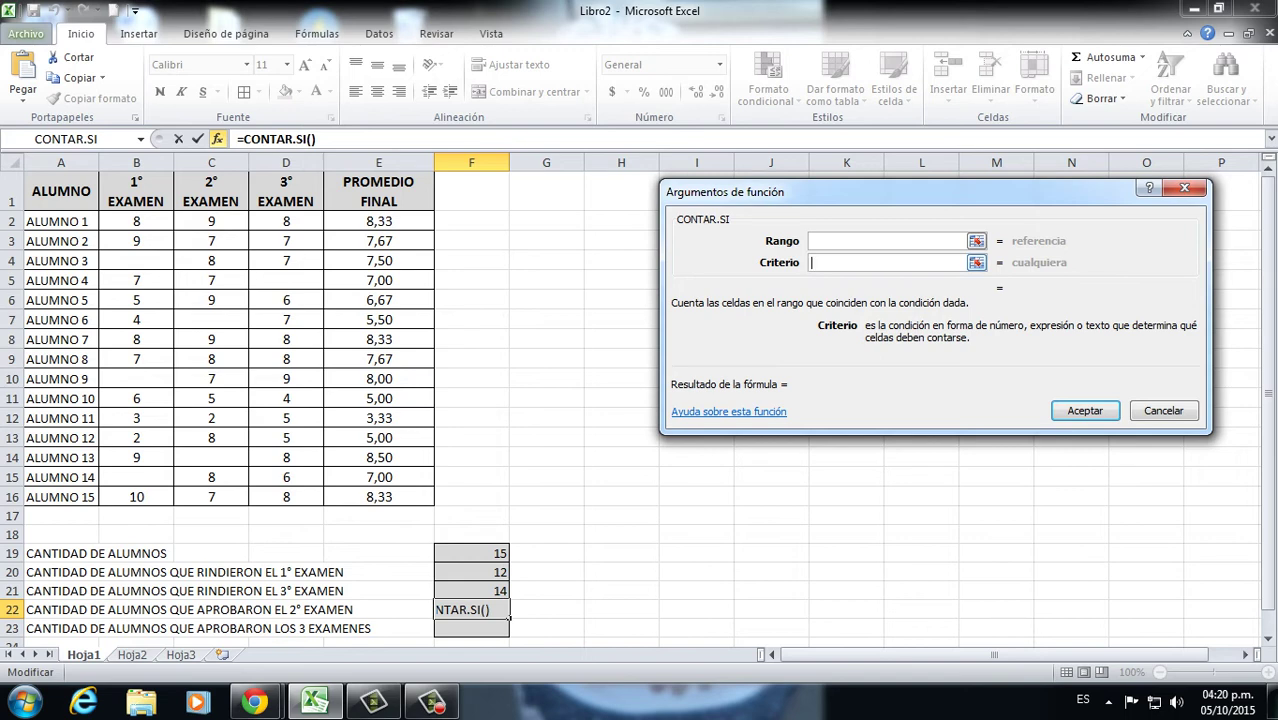
text(>)
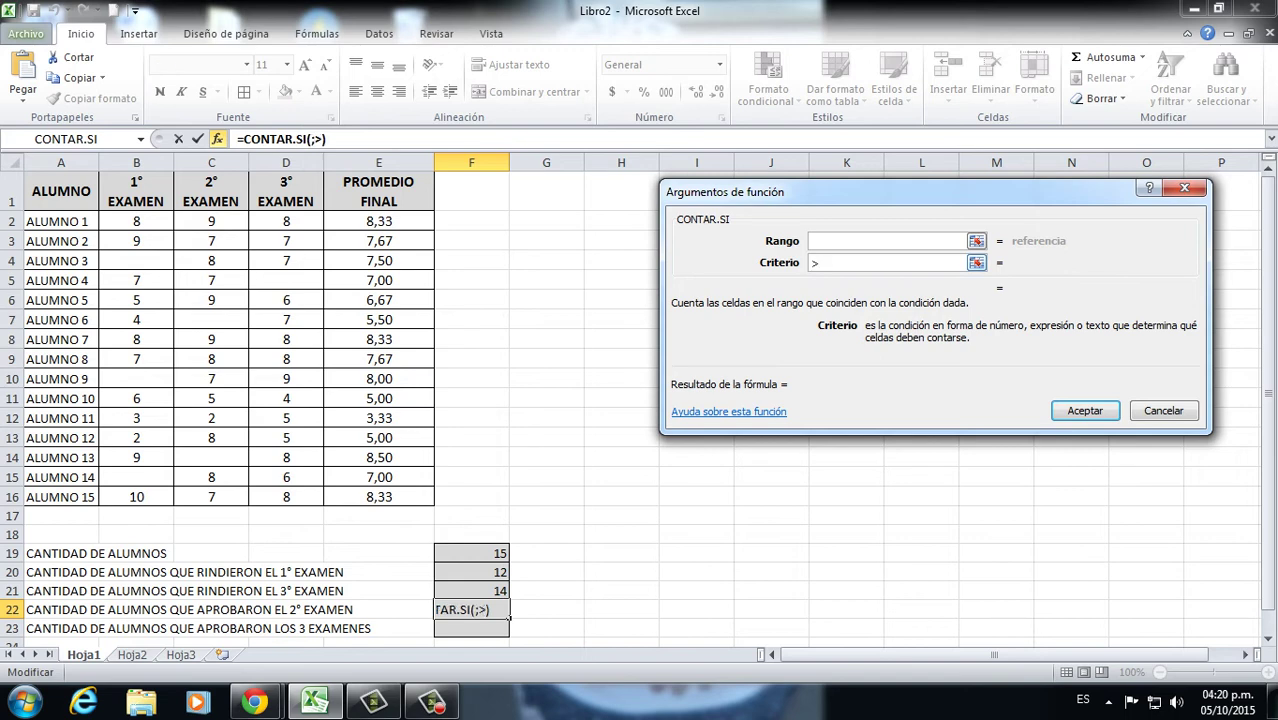
text(=6)
click(870, 241)
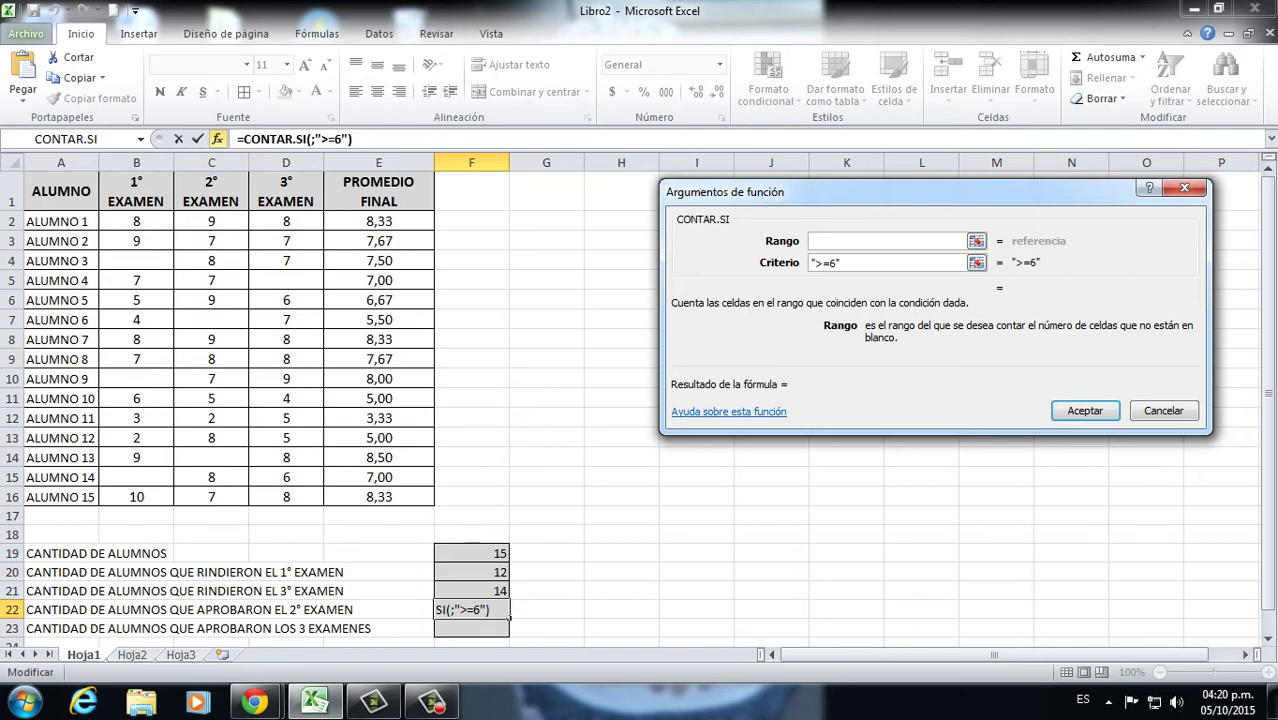
drag(211, 222, 240, 502)
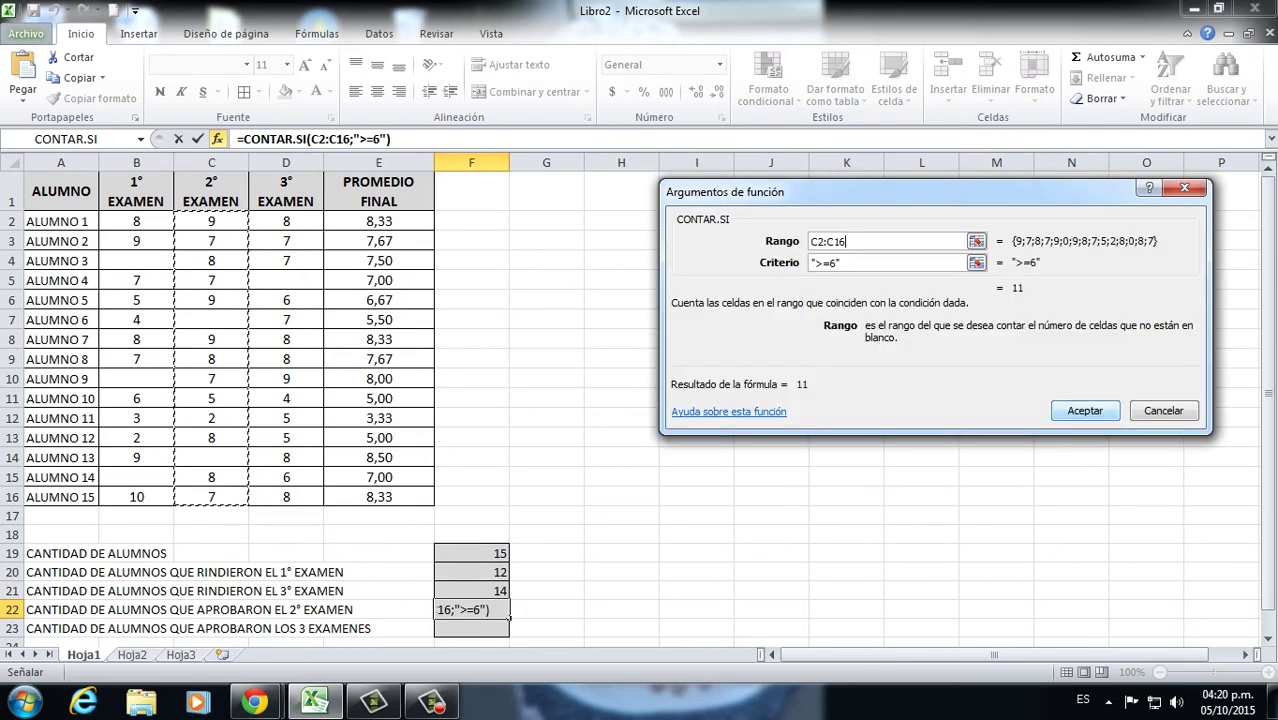
key(Return)
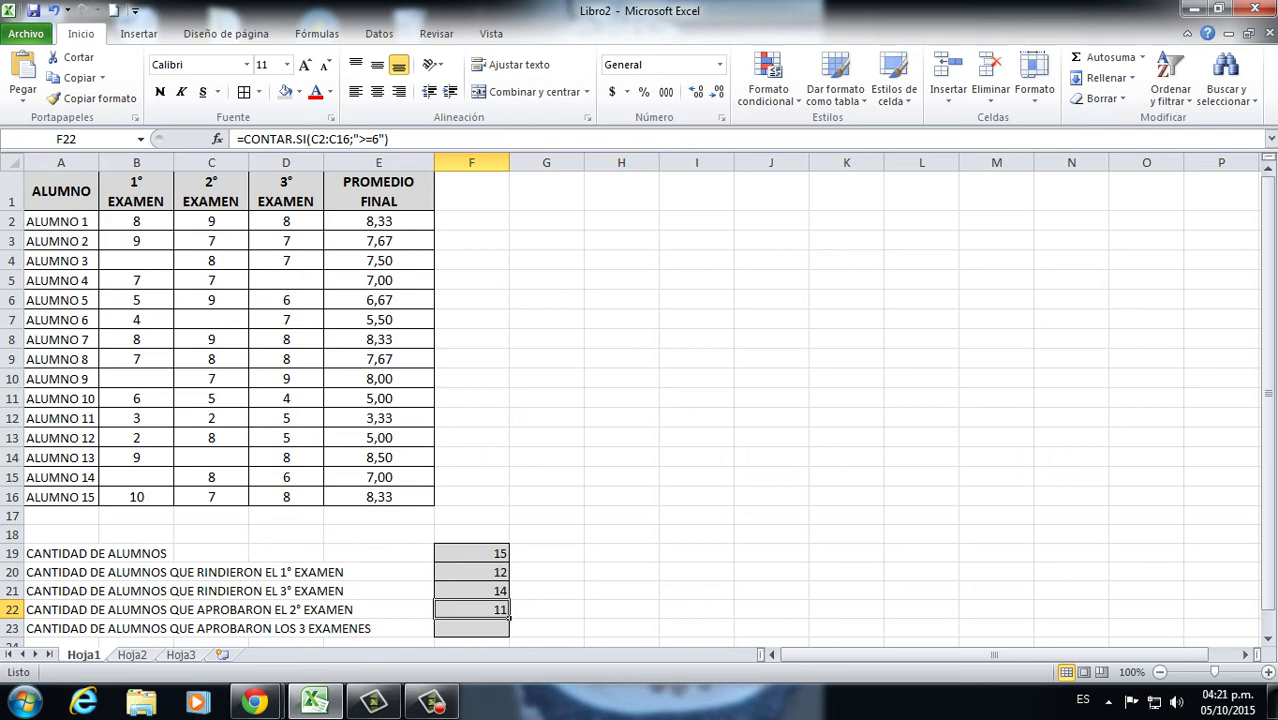
Insert the recently used CONTAR.SI function in F23 for the students who passed all 3 exams
click(471, 628)
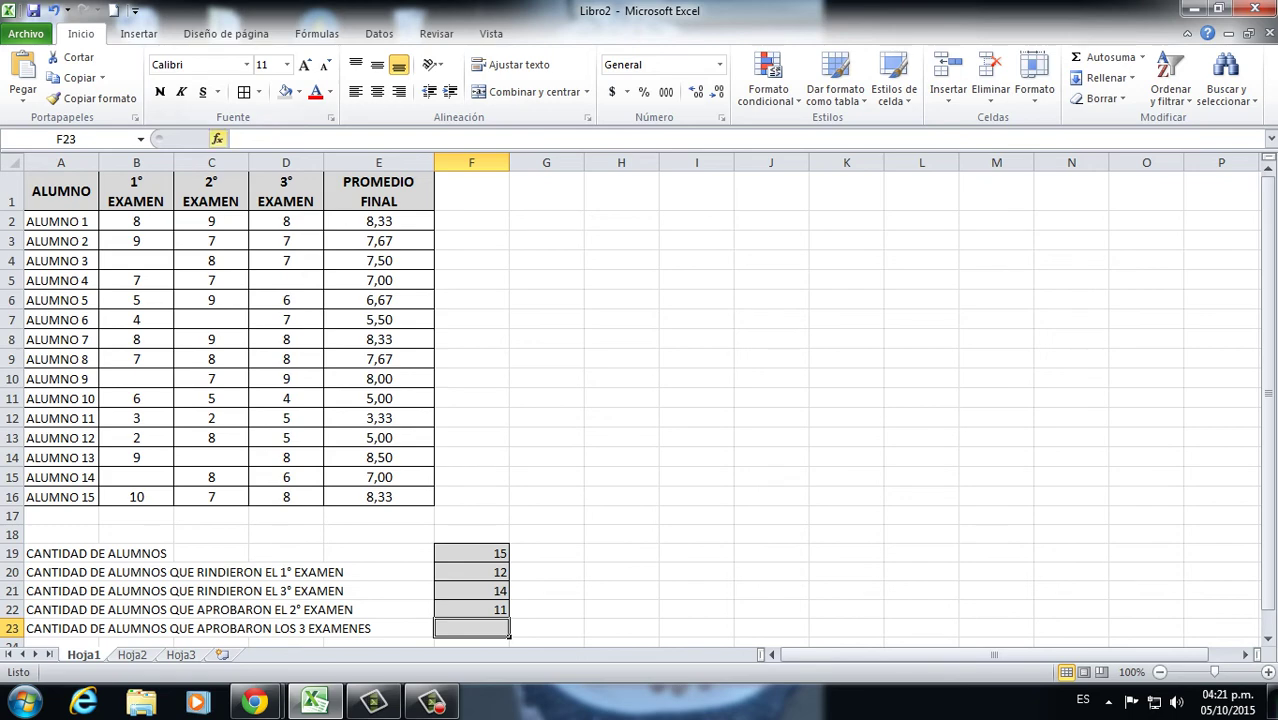
click(217, 138)
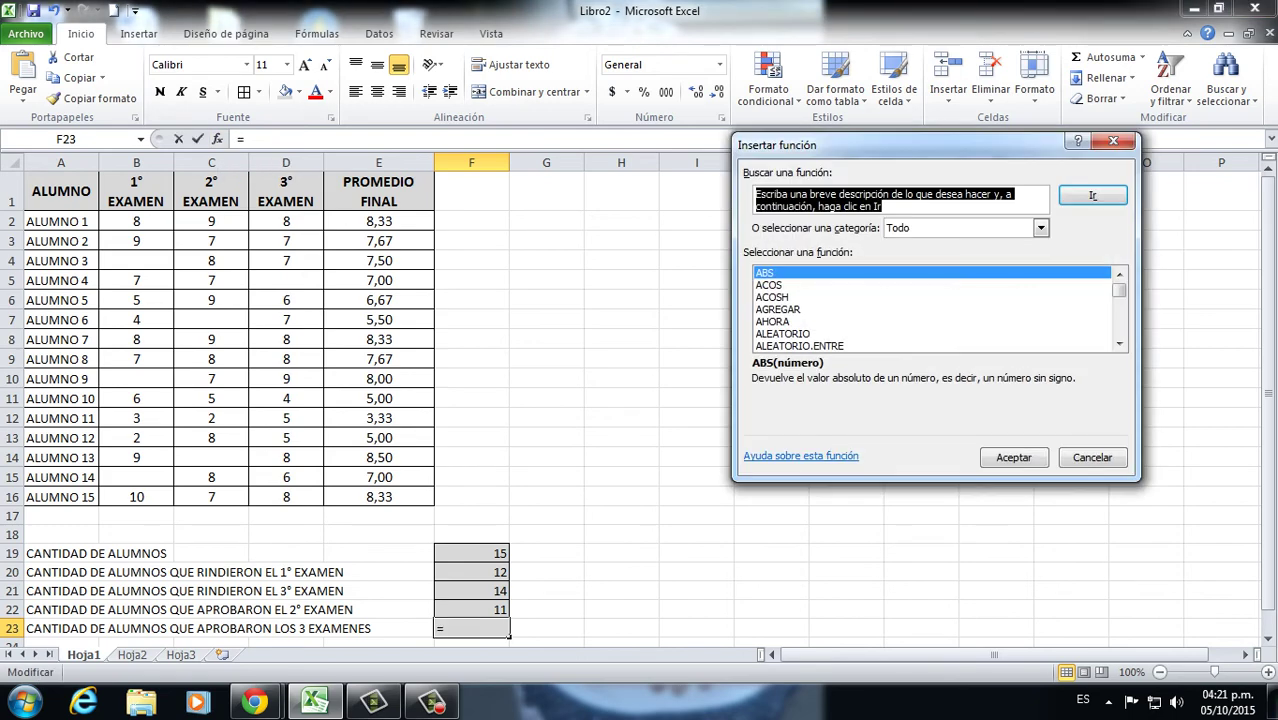
click(1041, 228)
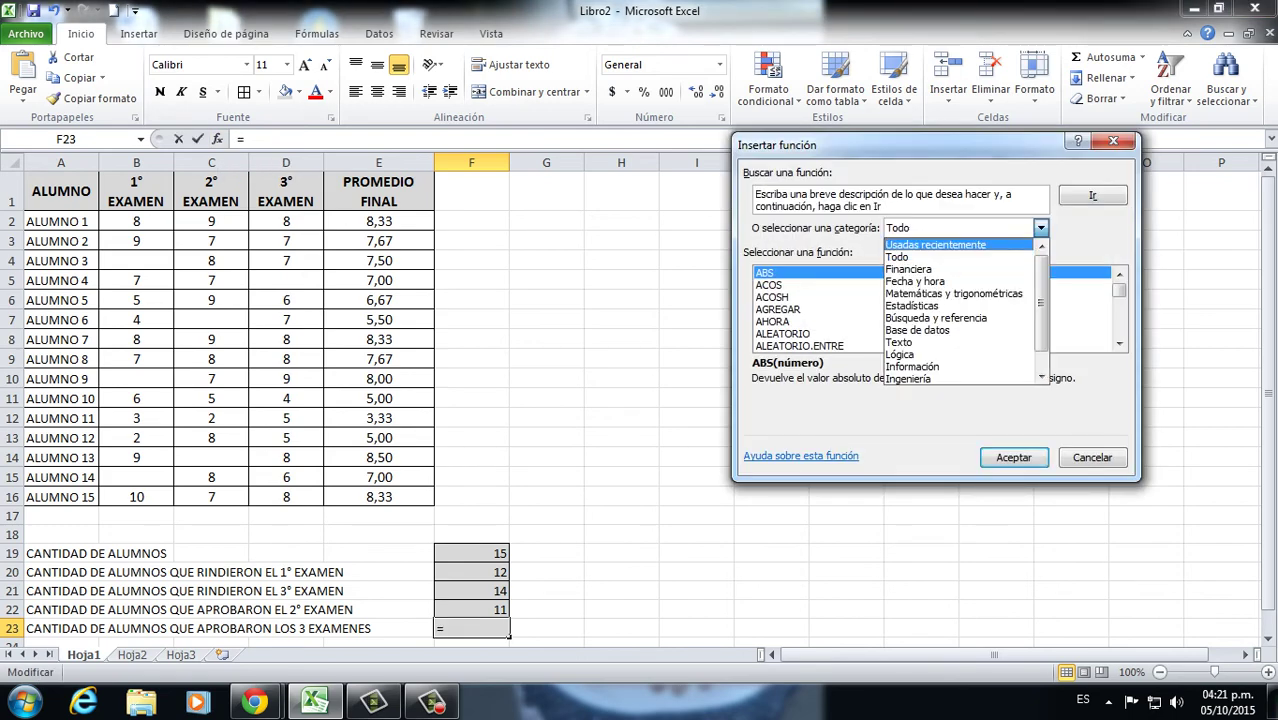
click(960, 245)
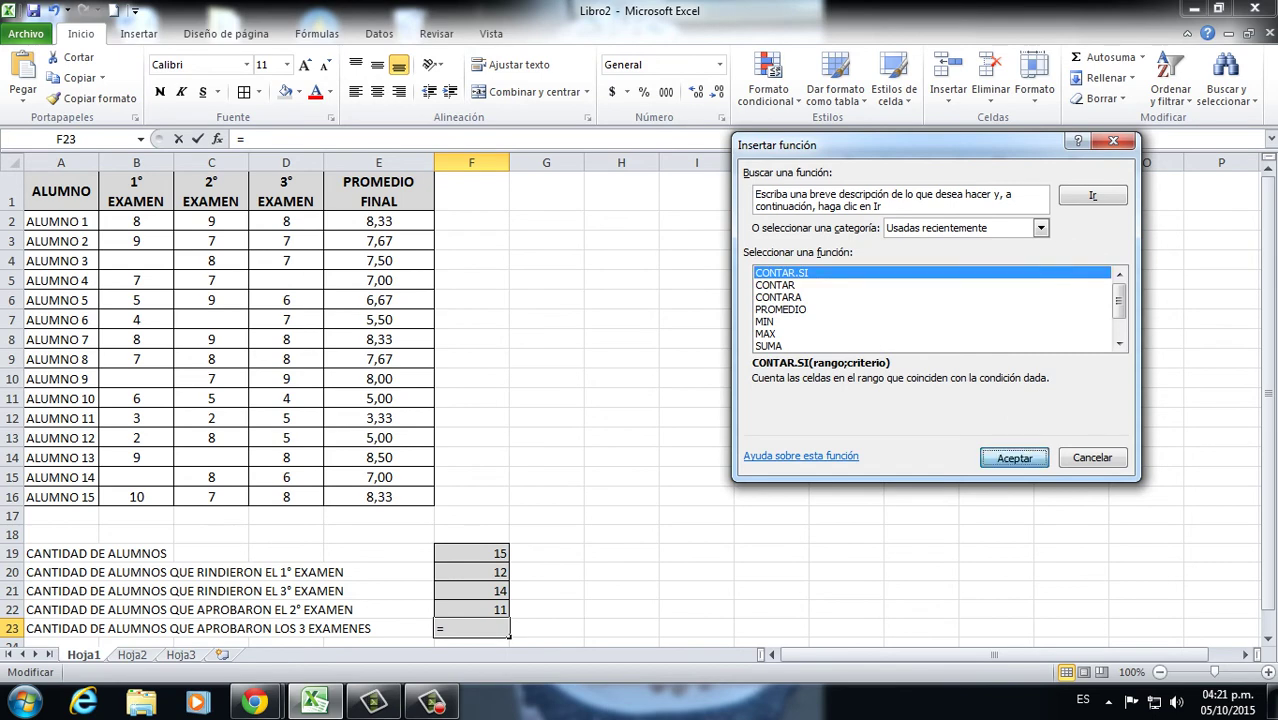
click(1013, 457)
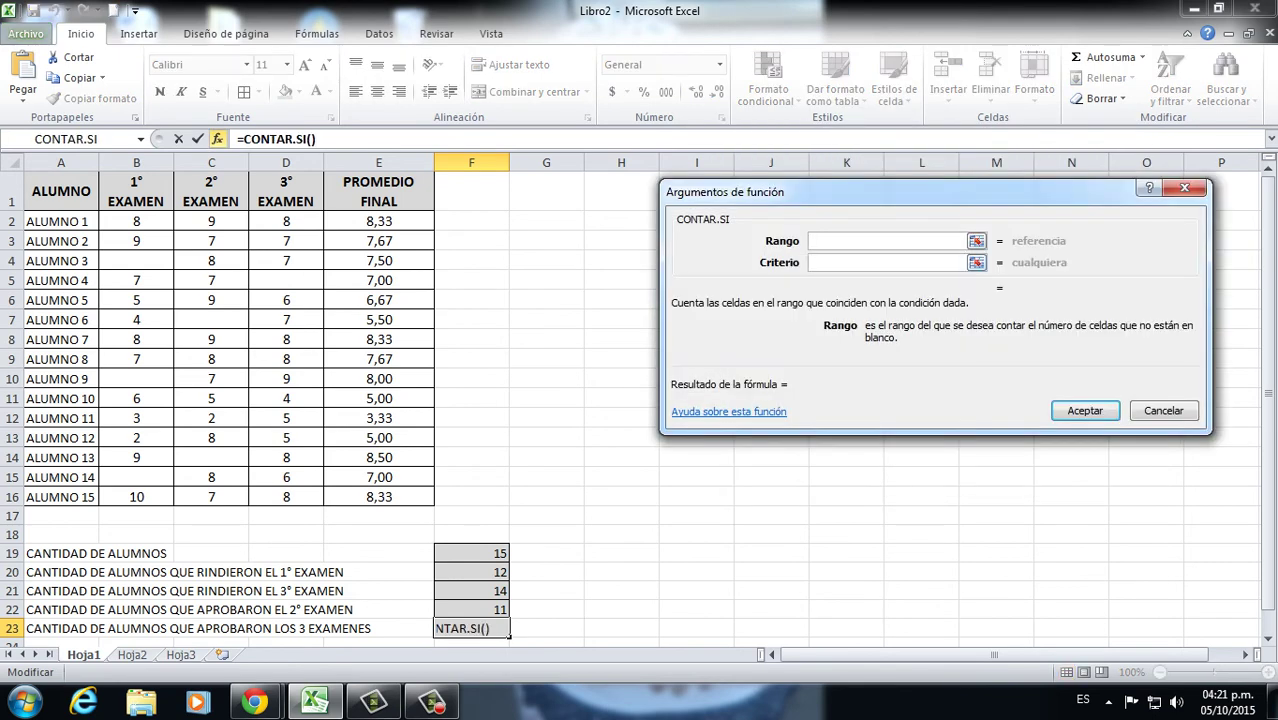
Set F23's CONTAR.SI criterion to >=6 and its range to the final averages E2:E16, and accept the formula
click(886, 263)
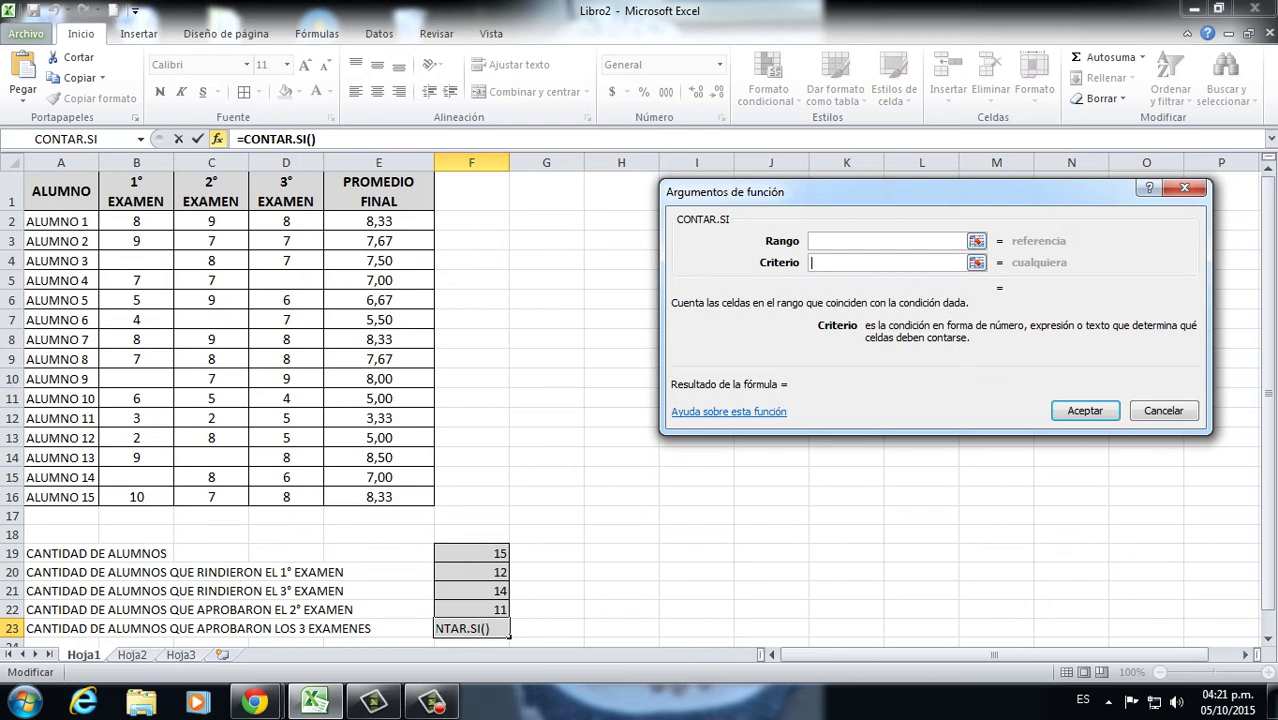
text(>)
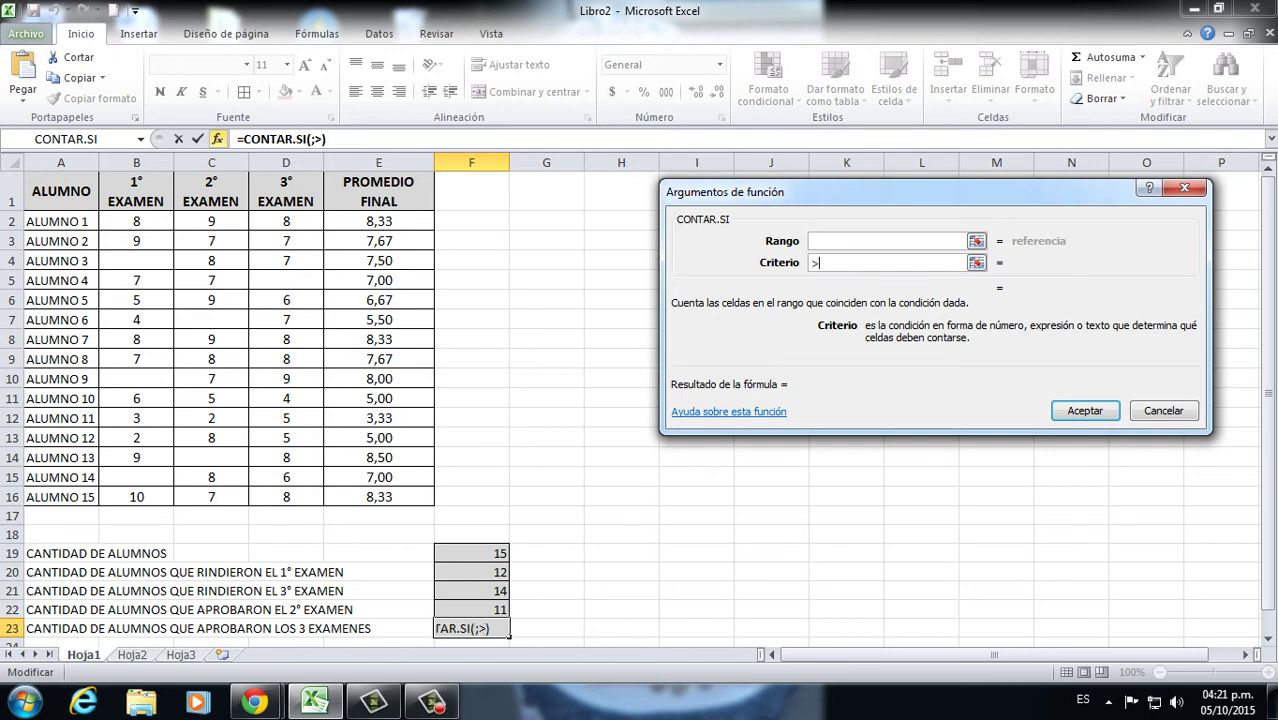
text(=6)
click(886, 241)
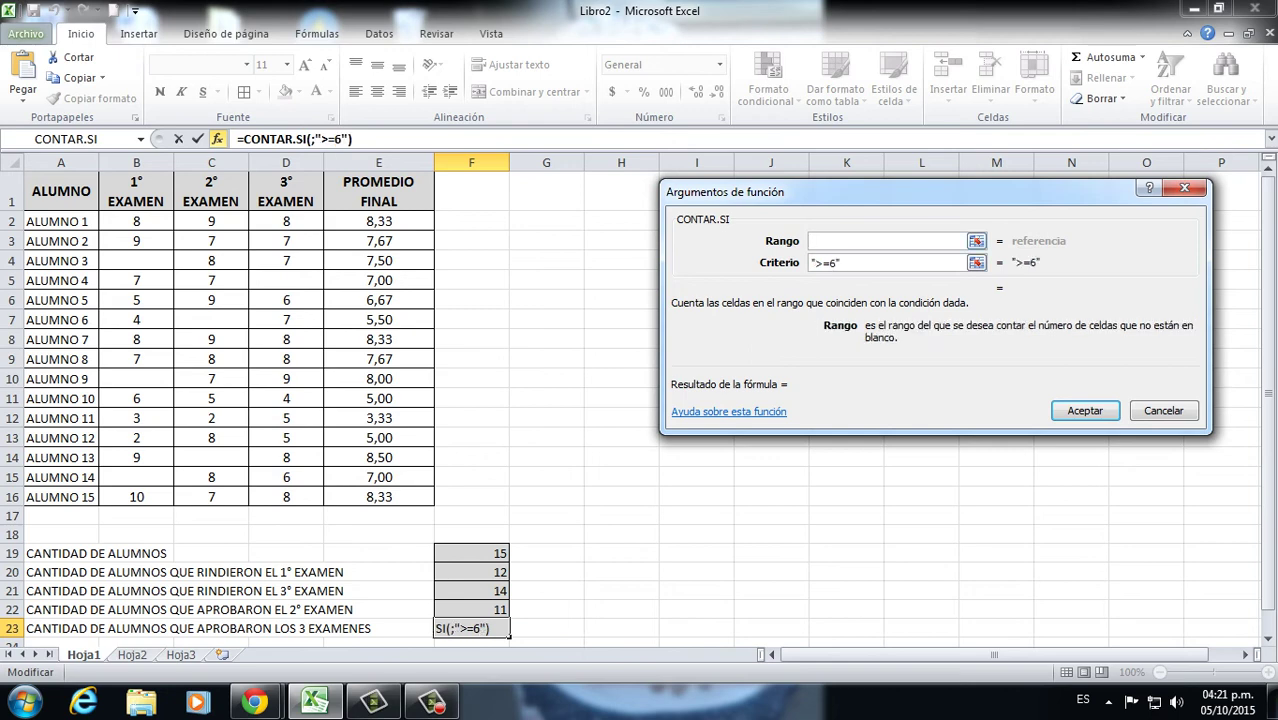
drag(379, 221, 420, 497)
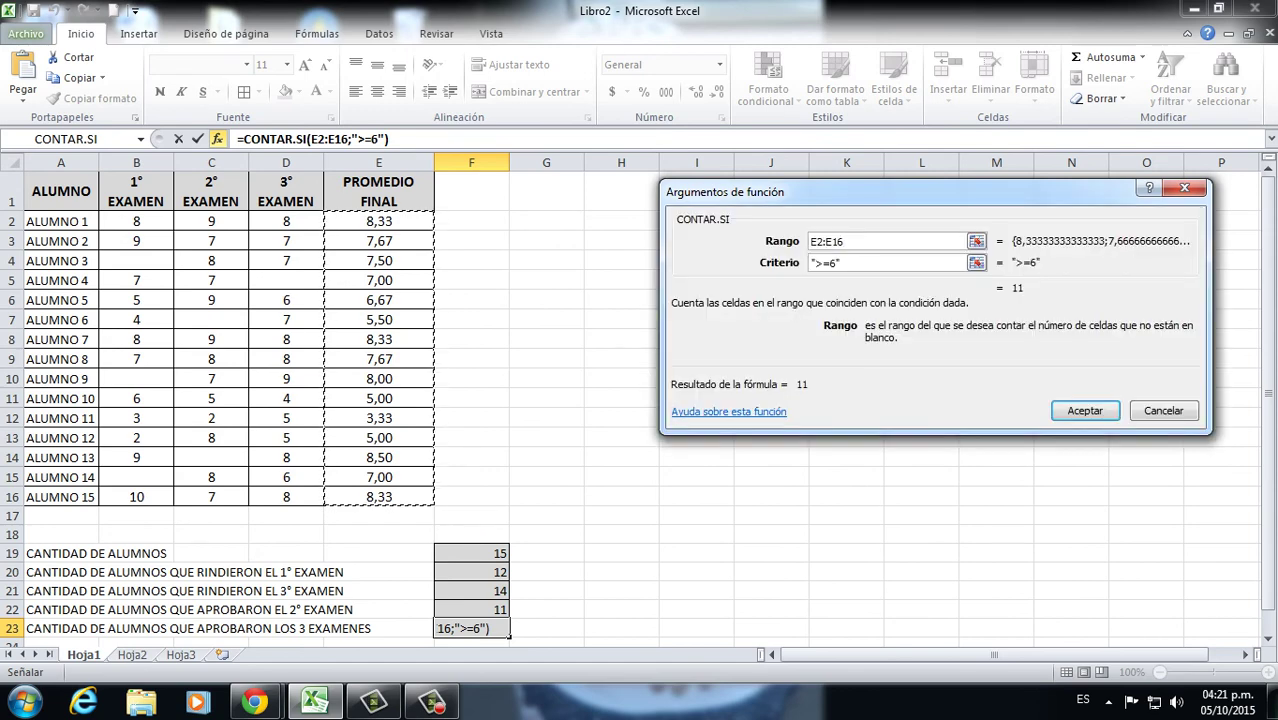
click(1085, 410)
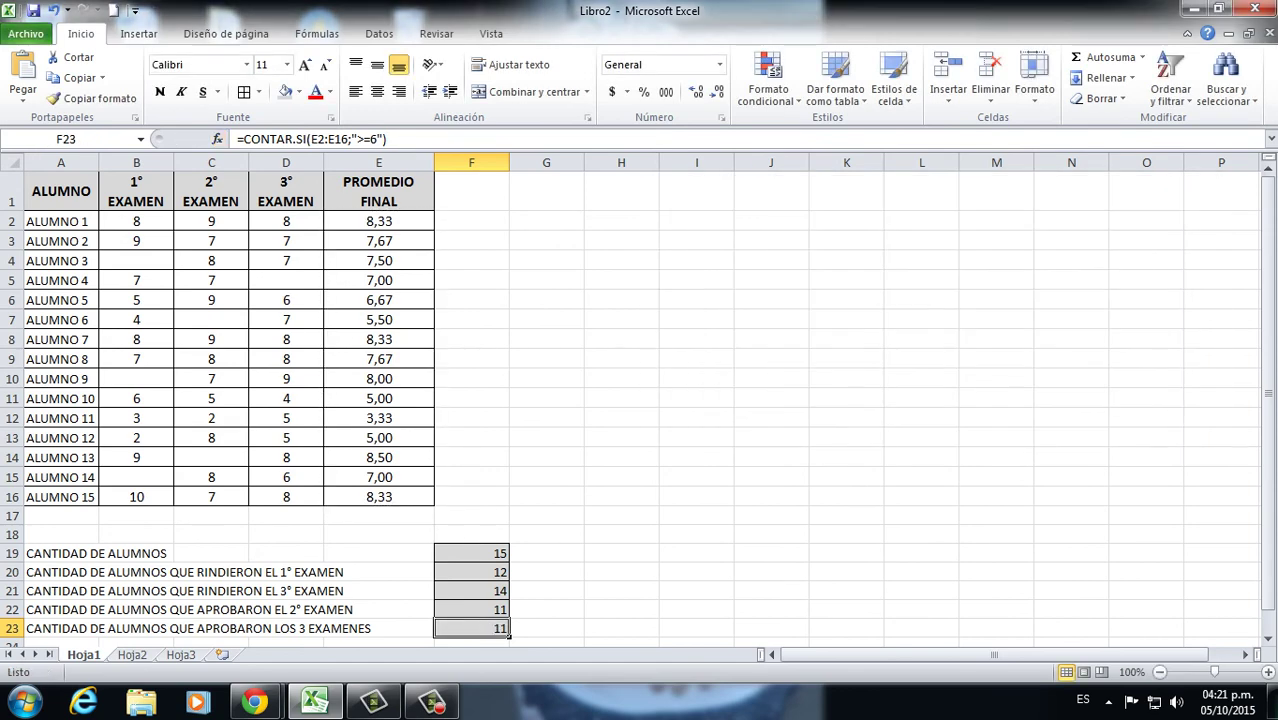
Enter the label "CANTIDAD DE ALUMNOS QUE NO RINDIERON EL 2°EXAMEN" in A24
scroll(640, 400, down, 2)
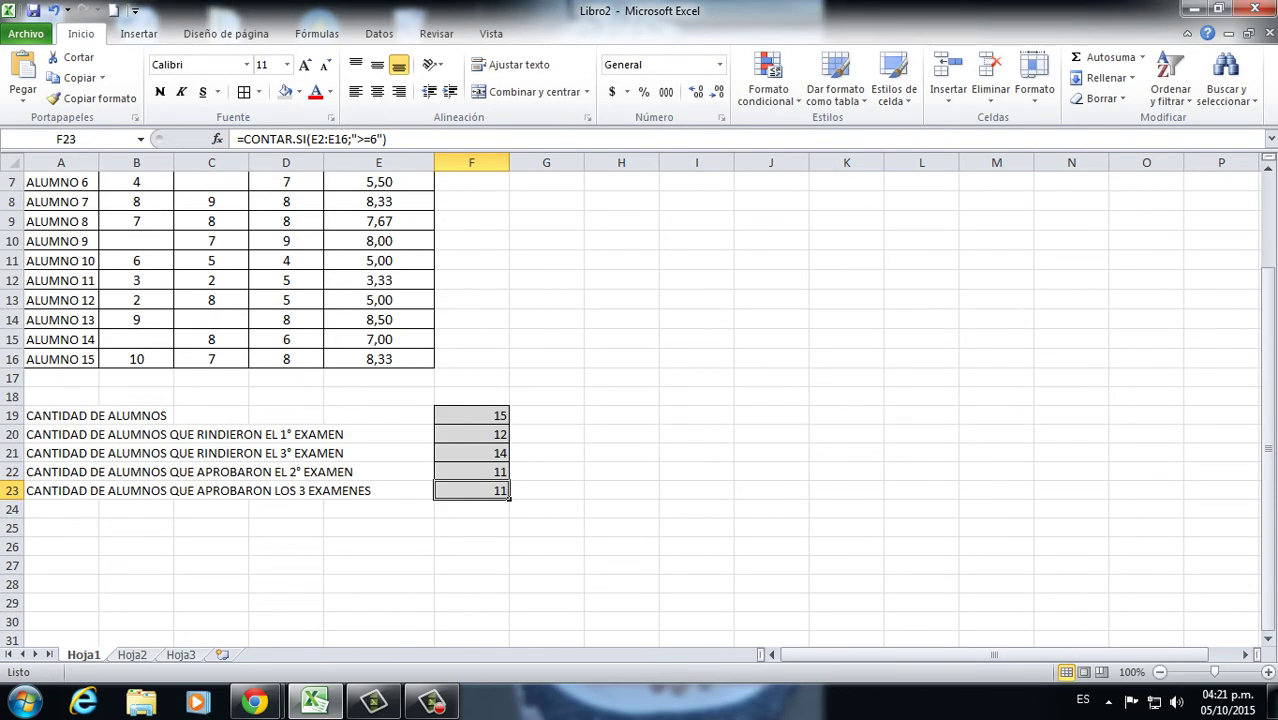
click(61, 509)
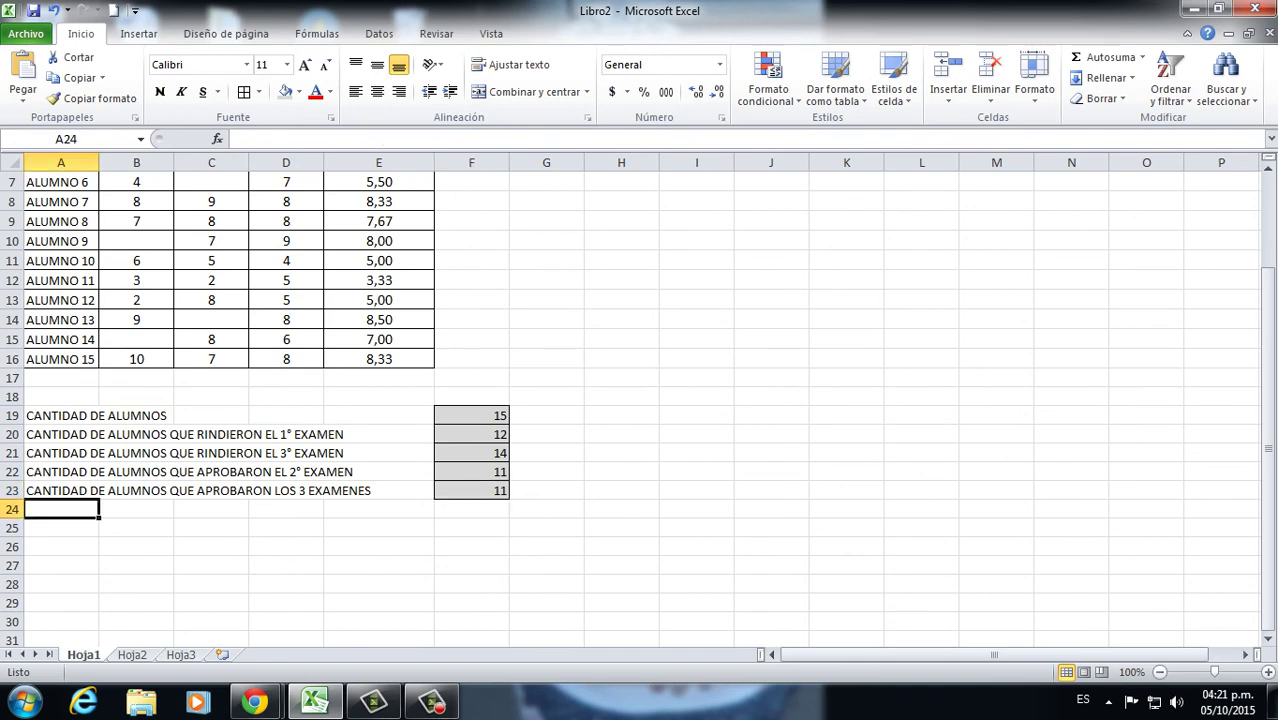
text(CANTI)
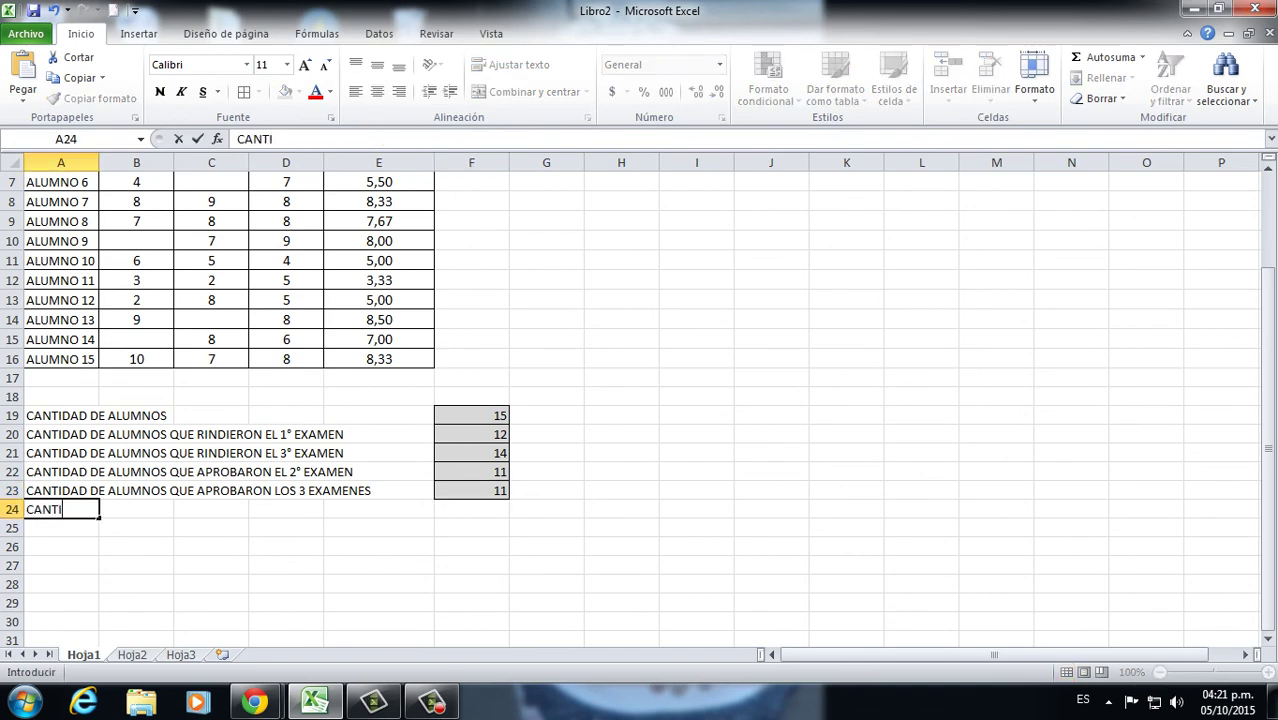
text(DAD DE )
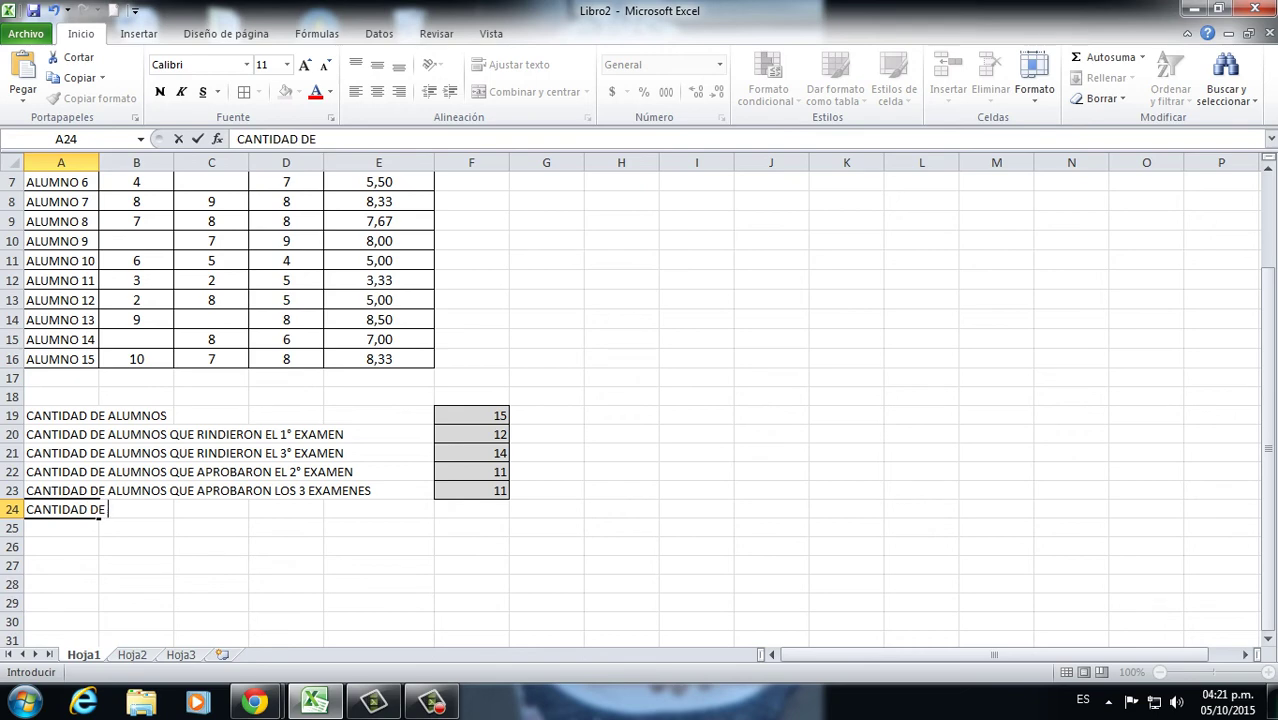
text(ALUMNOS)
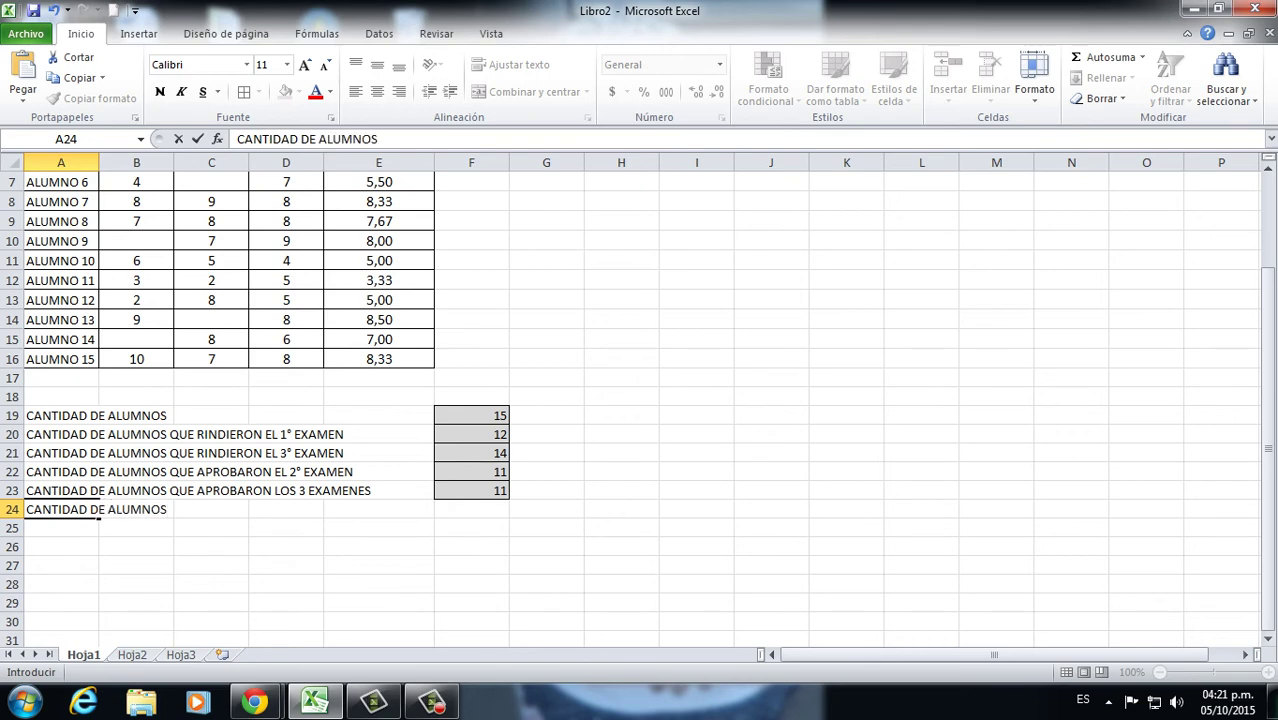
text( QUE NO RN)
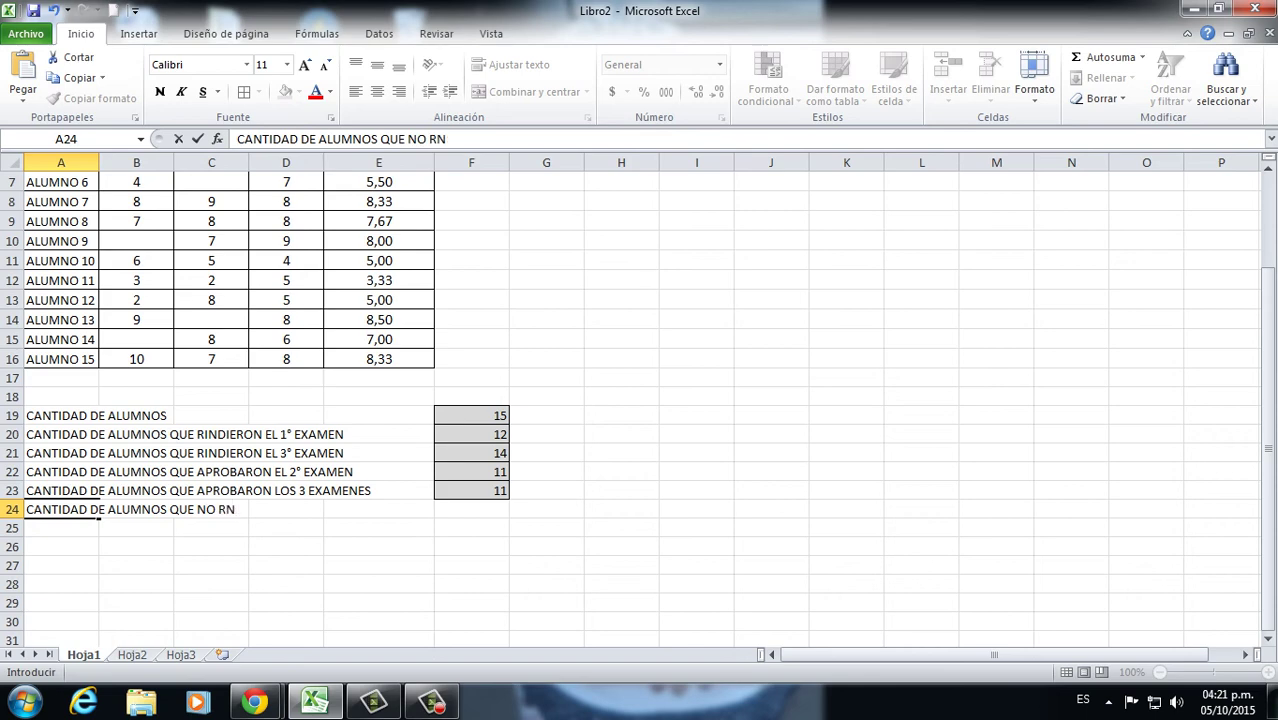
key(BackSpace)
text(INDIERON)
key(BackSpace)
key(BackSpace)
key(BackSpace)
text(RON EL )
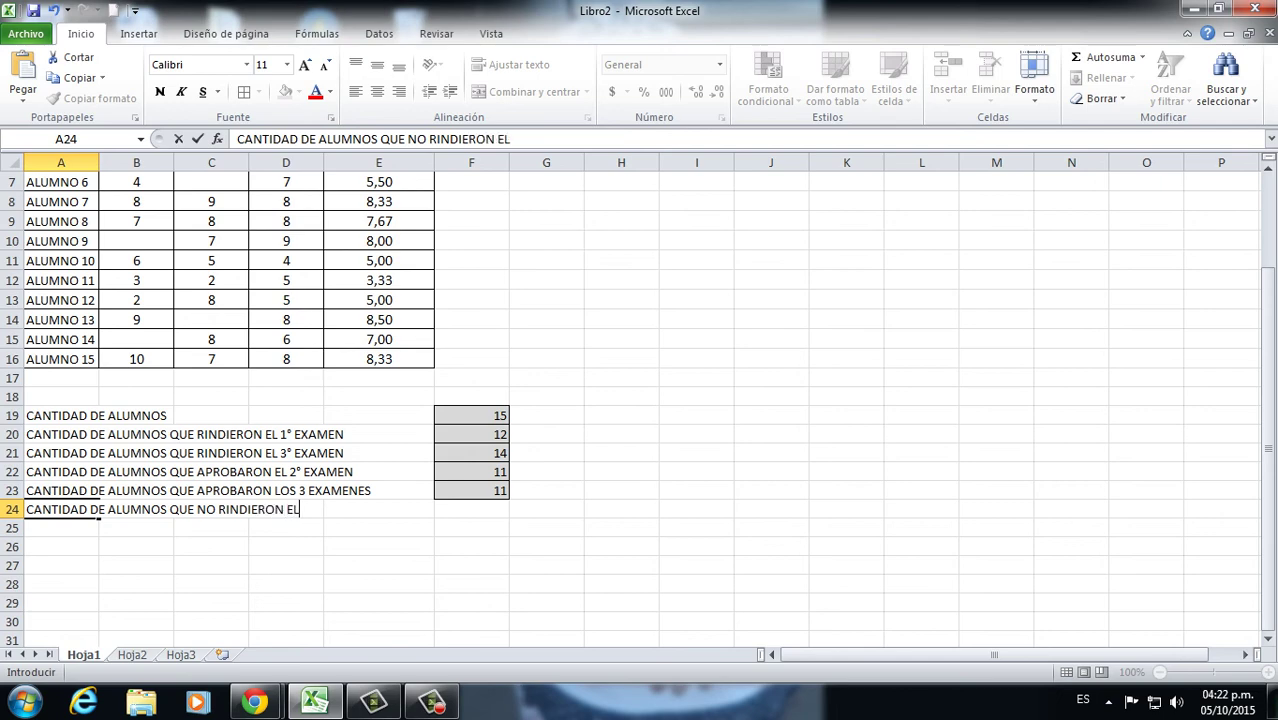
text(2°EXAMEN)
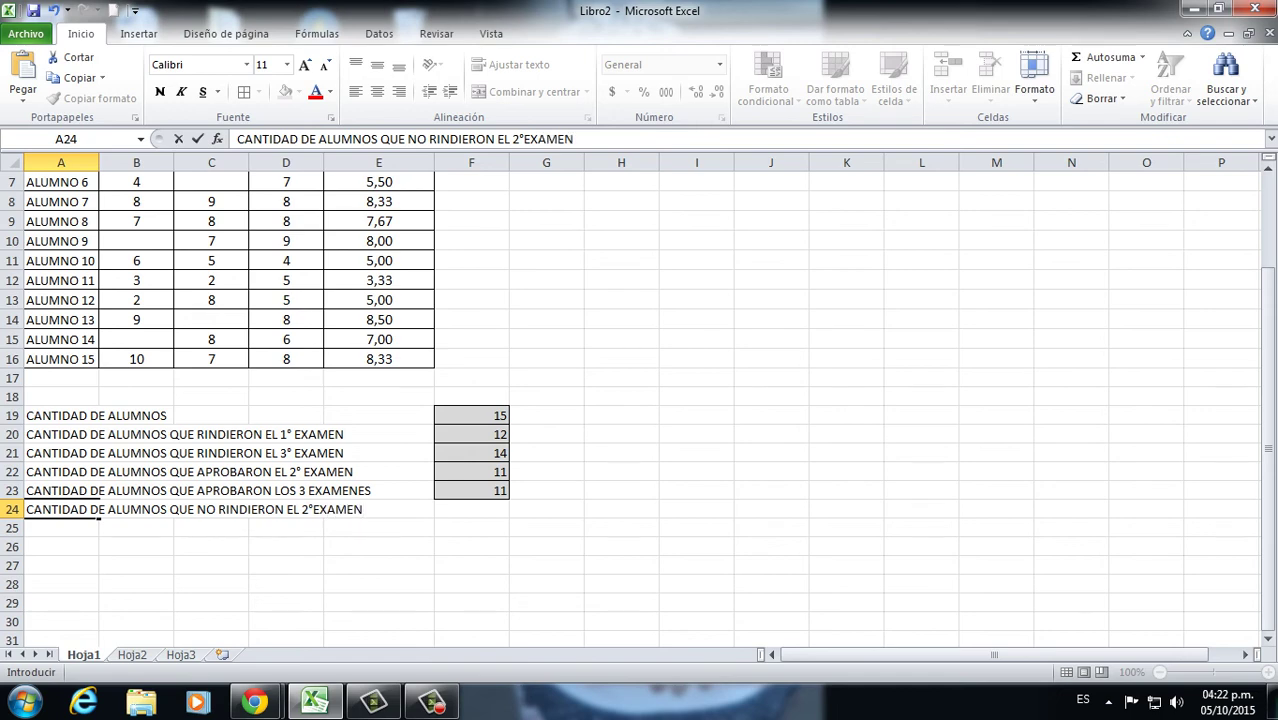
Confirm the label in A24 and copy the shaded, bordered format of F23 to F24
key(Return)
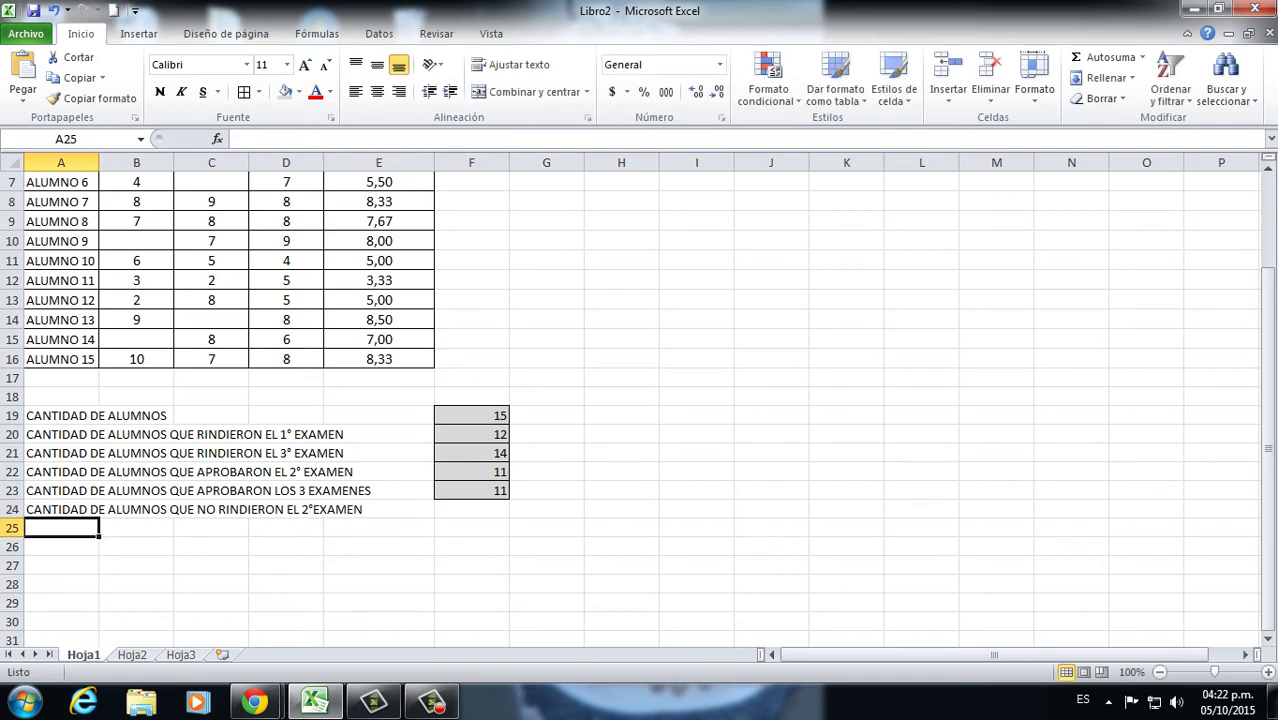
click(478, 490)
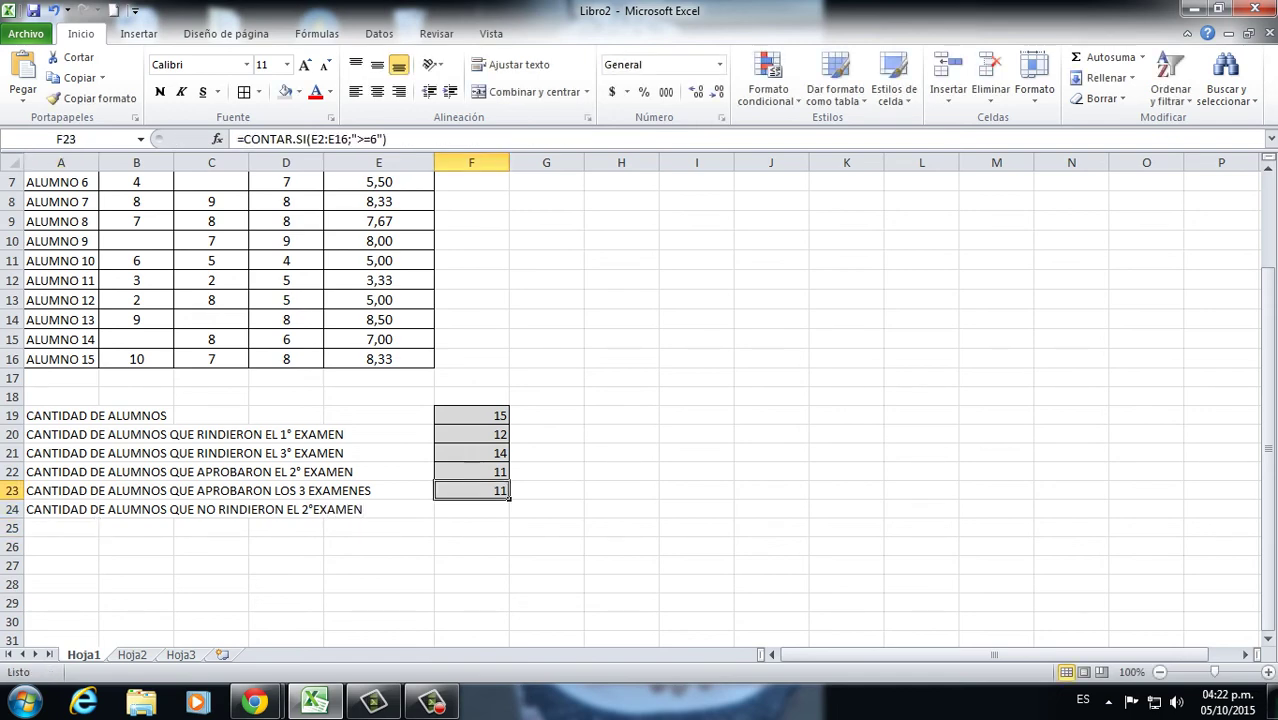
click(92, 98)
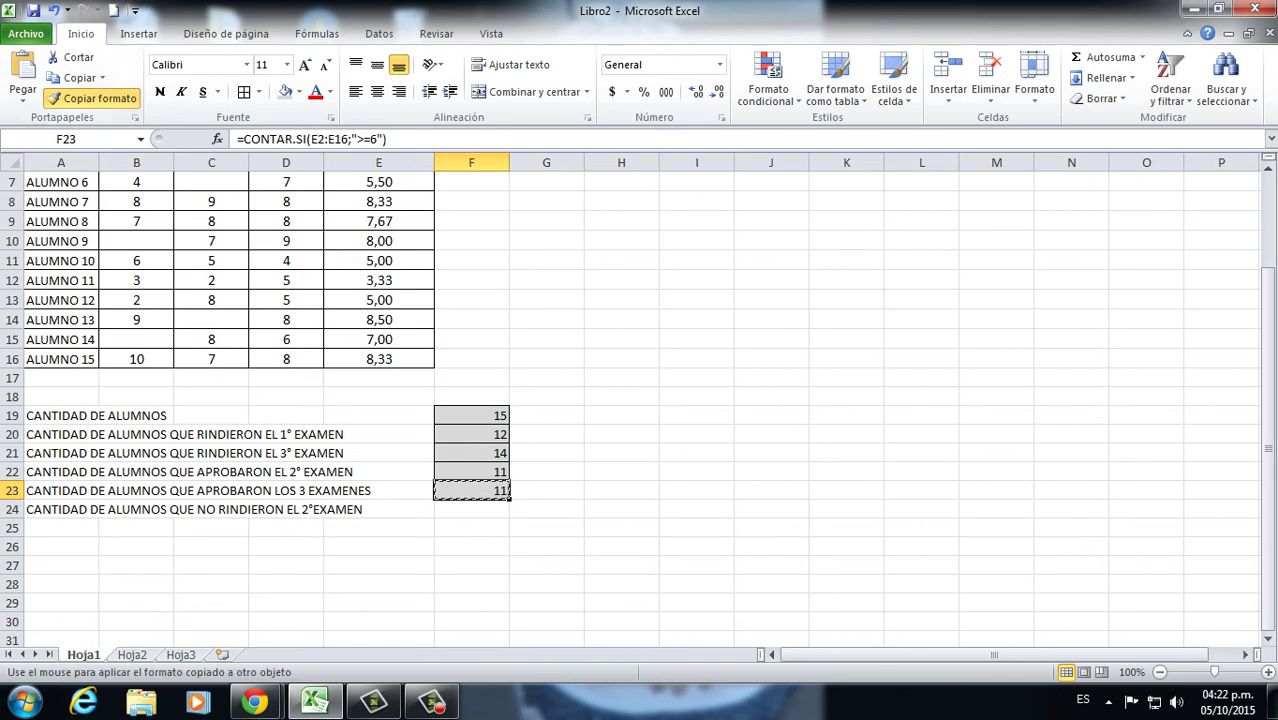
click(472, 509)
drag(474, 547, 480, 529)
click(621, 528)
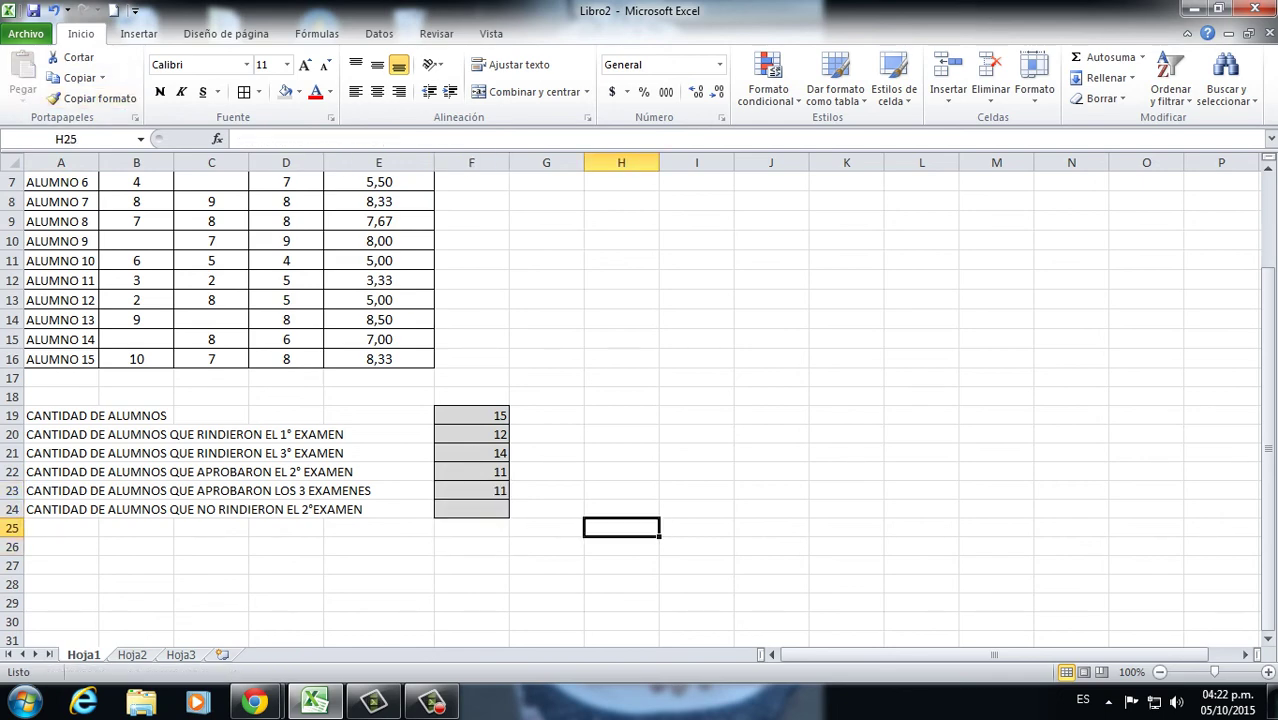
Examine the blank grade cells C7 and C14 in the 2° EXAMEN column
click(472, 509)
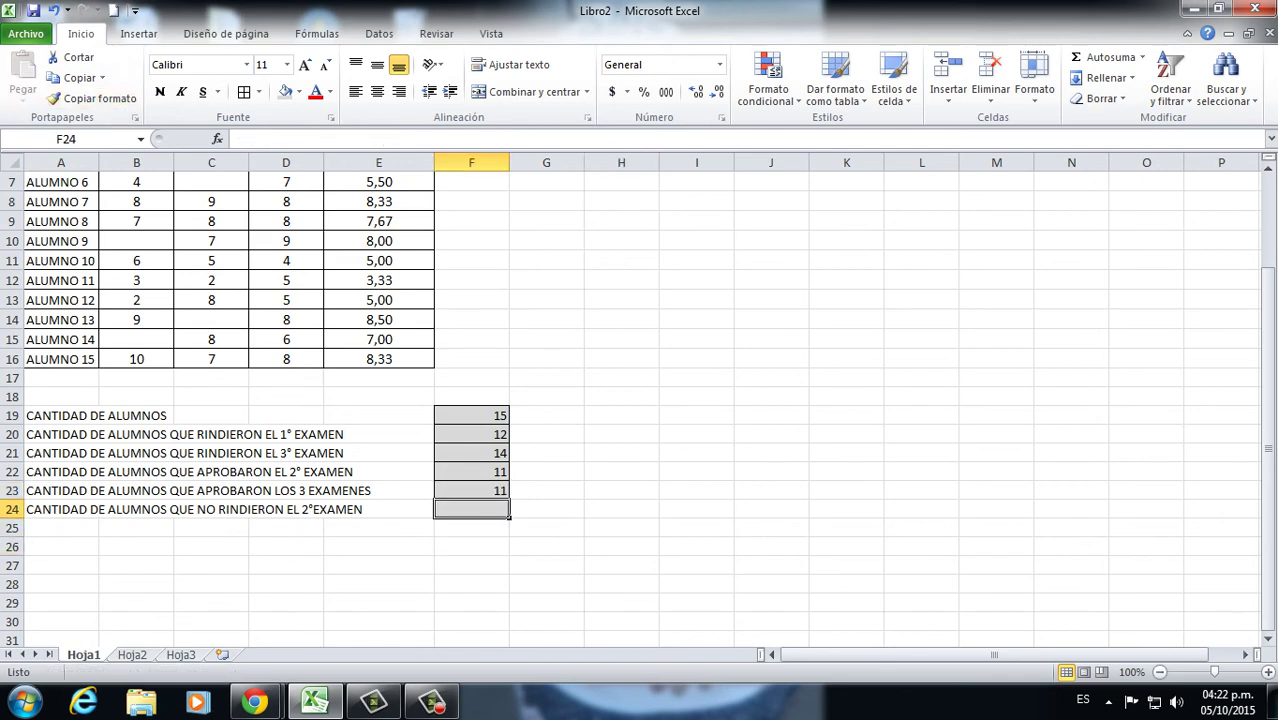
scroll(640, 400, up, 2)
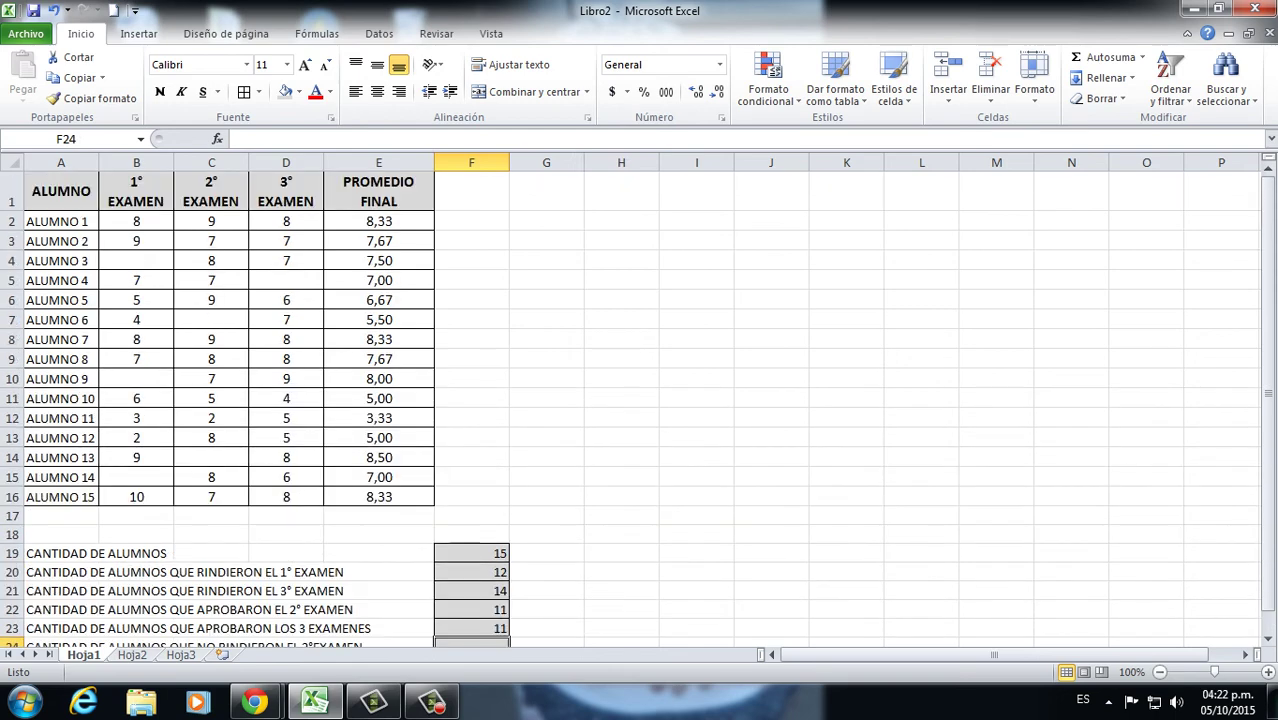
click(211, 319)
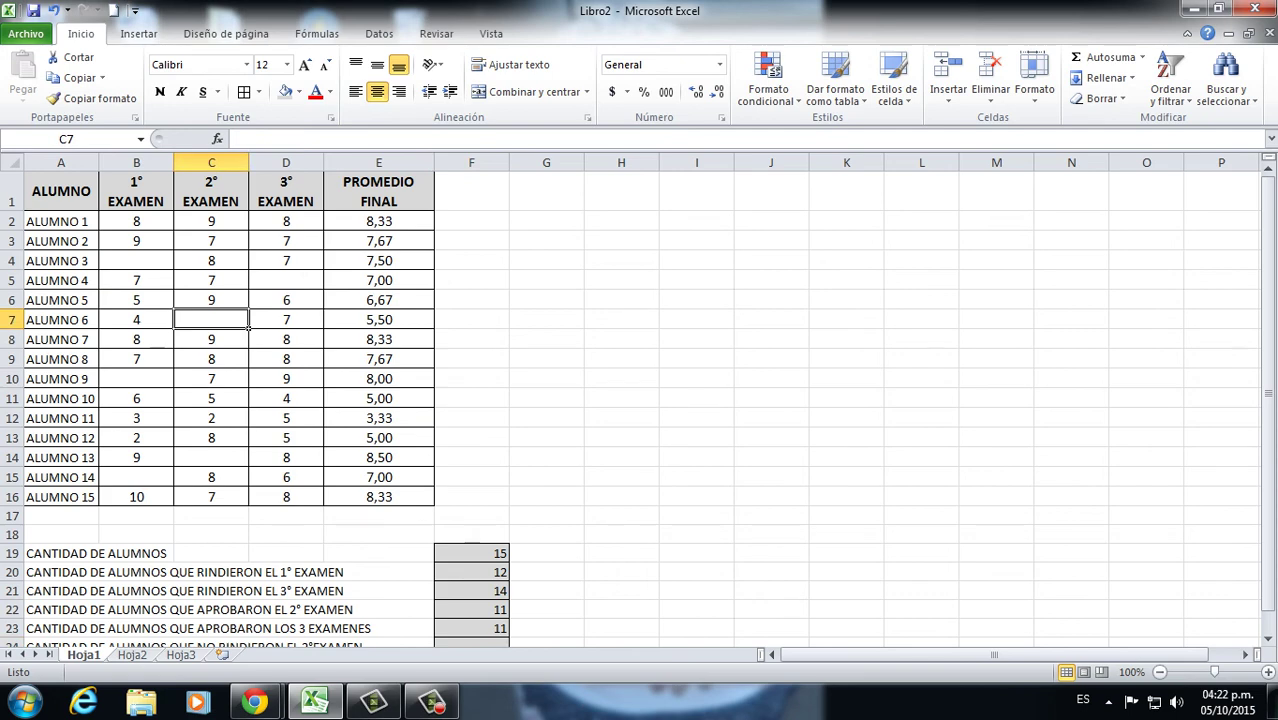
click(211, 457)
scroll(211, 457, down, 1)
Insert the CONTAR.BLANCO function from the full function list in F24 for the students who missed the 2° exam
click(471, 568)
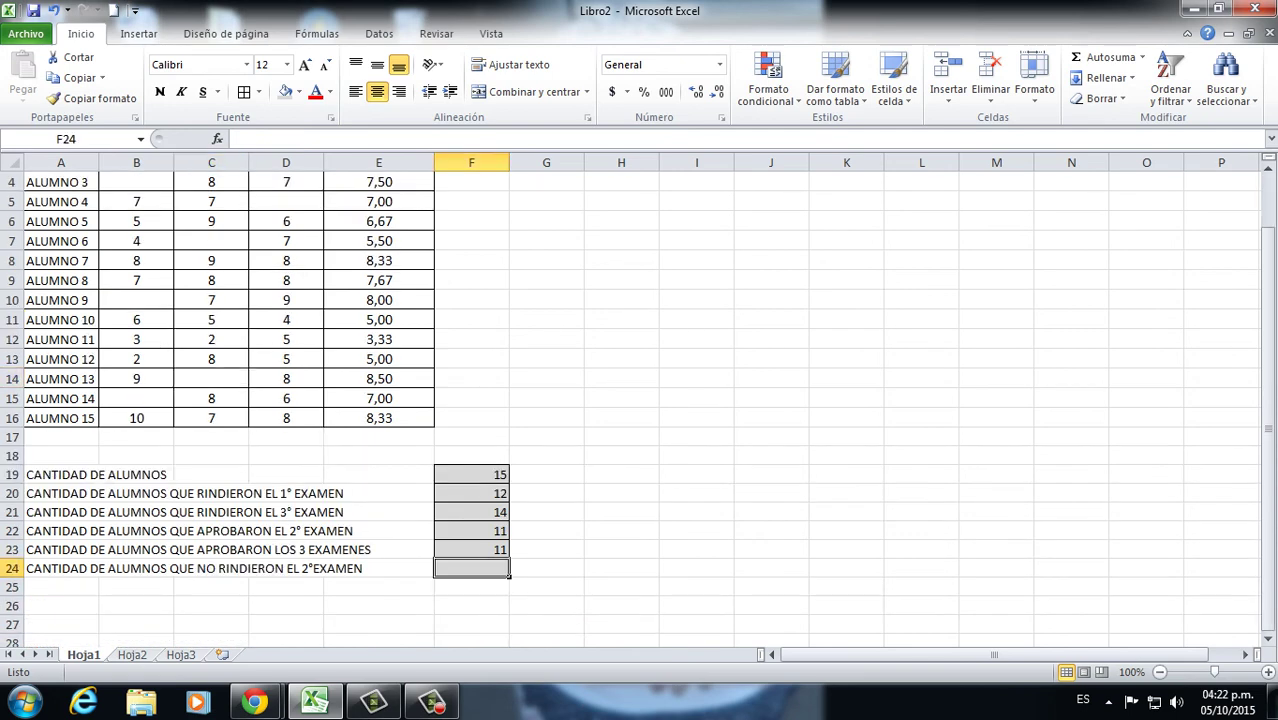
click(217, 139)
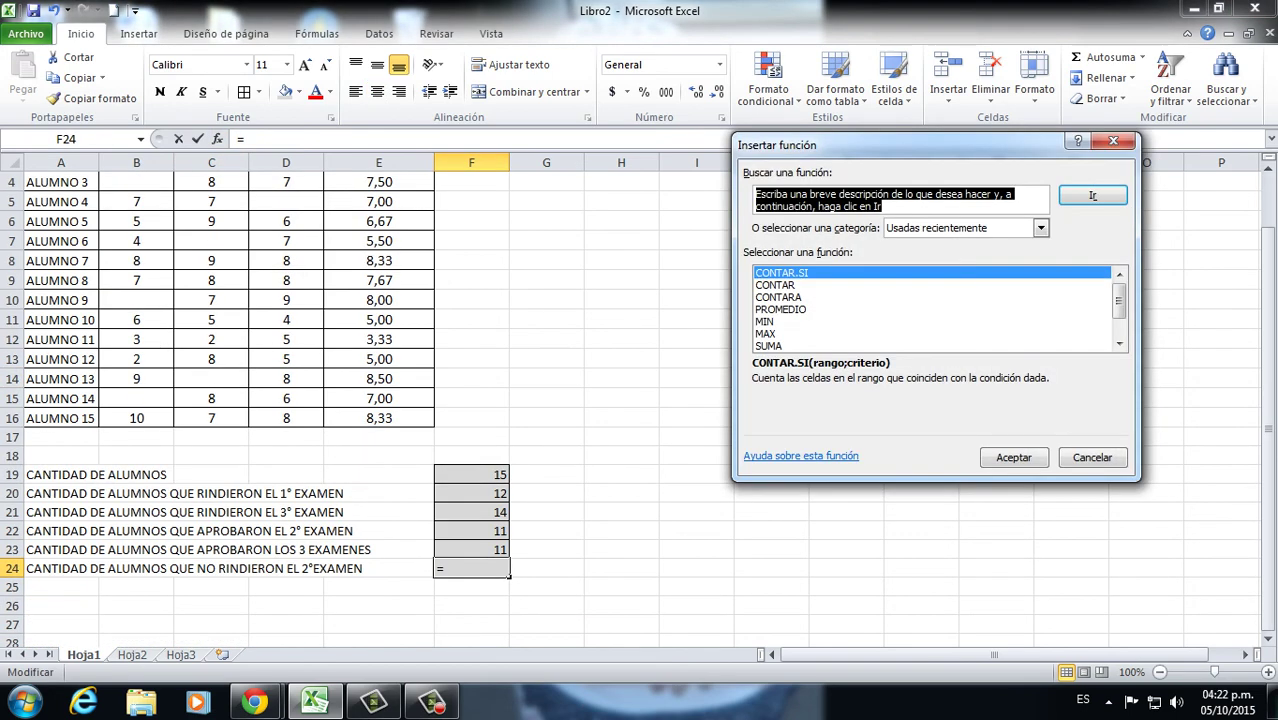
click(1040, 228)
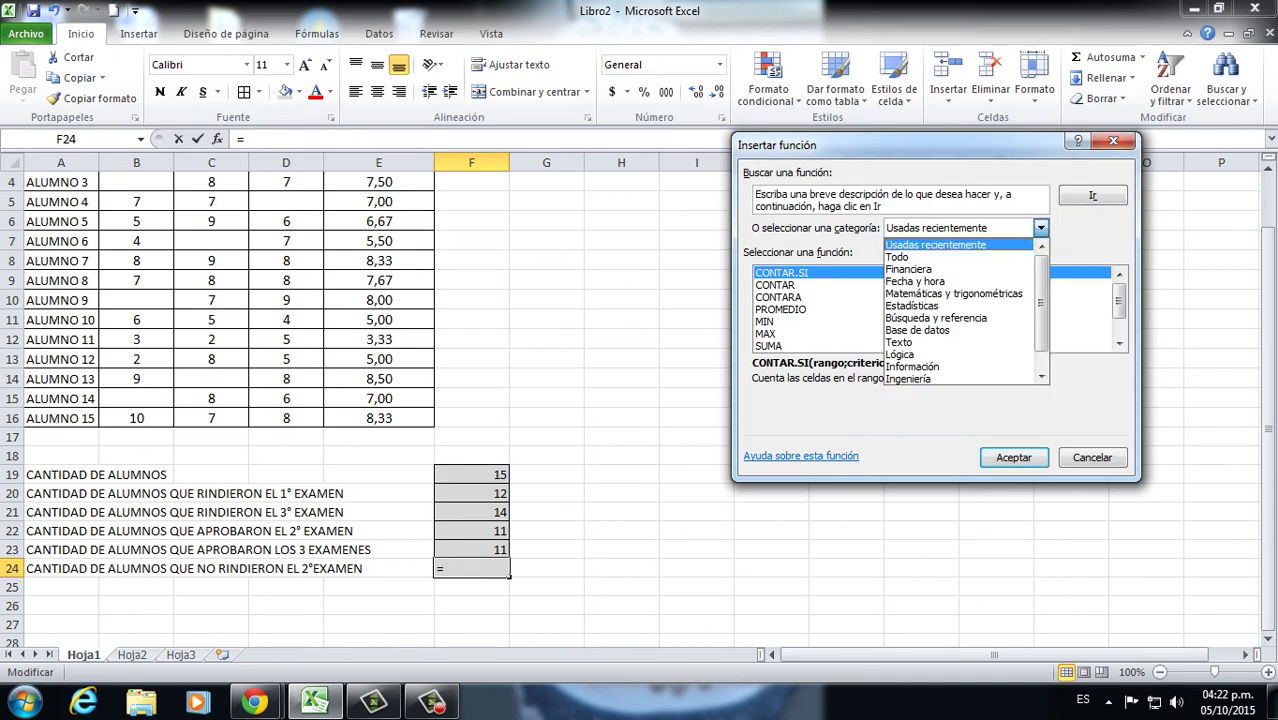
click(898, 257)
drag(1119, 290, 1119, 296)
scroll(935, 309, up, 1)
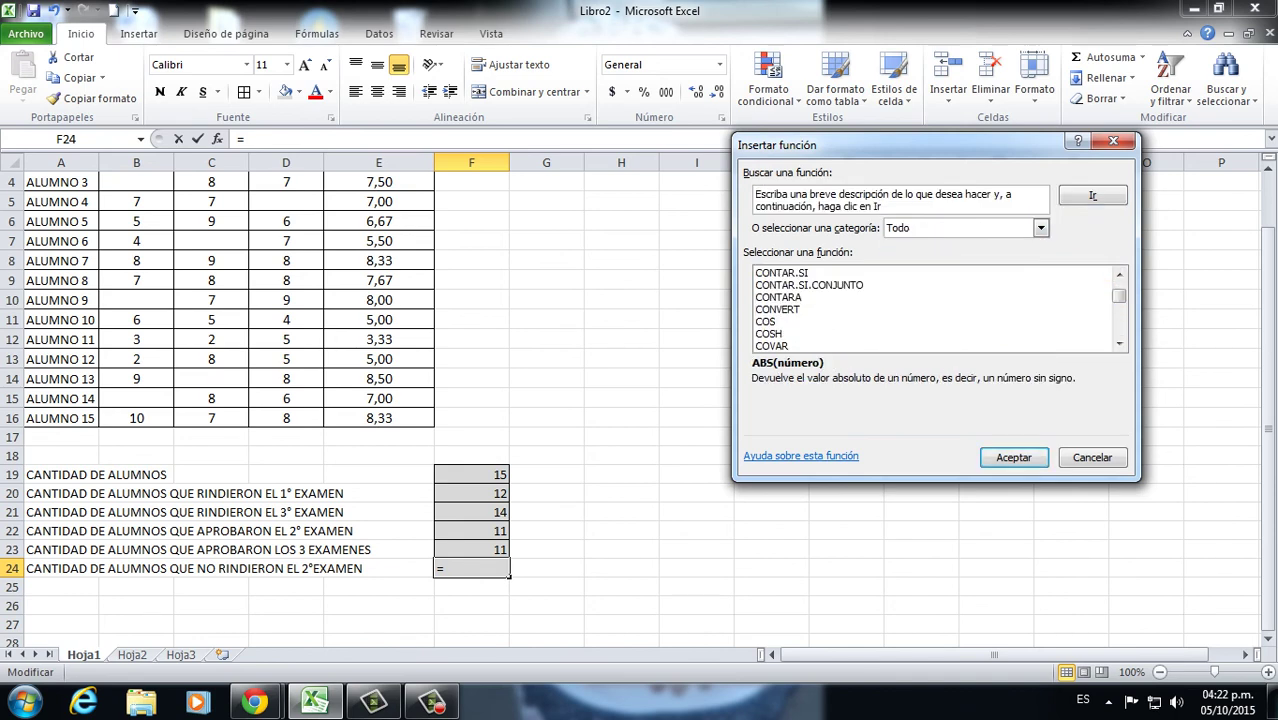
scroll(935, 309, up, 1)
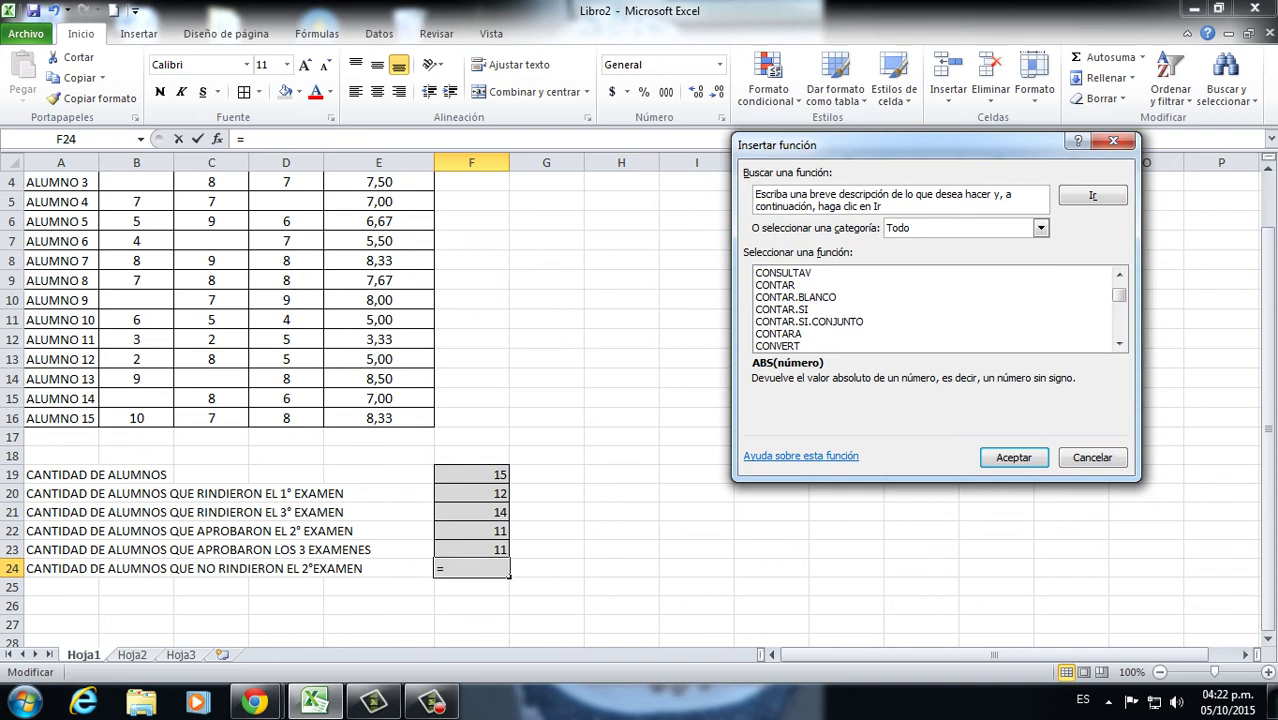
click(797, 297)
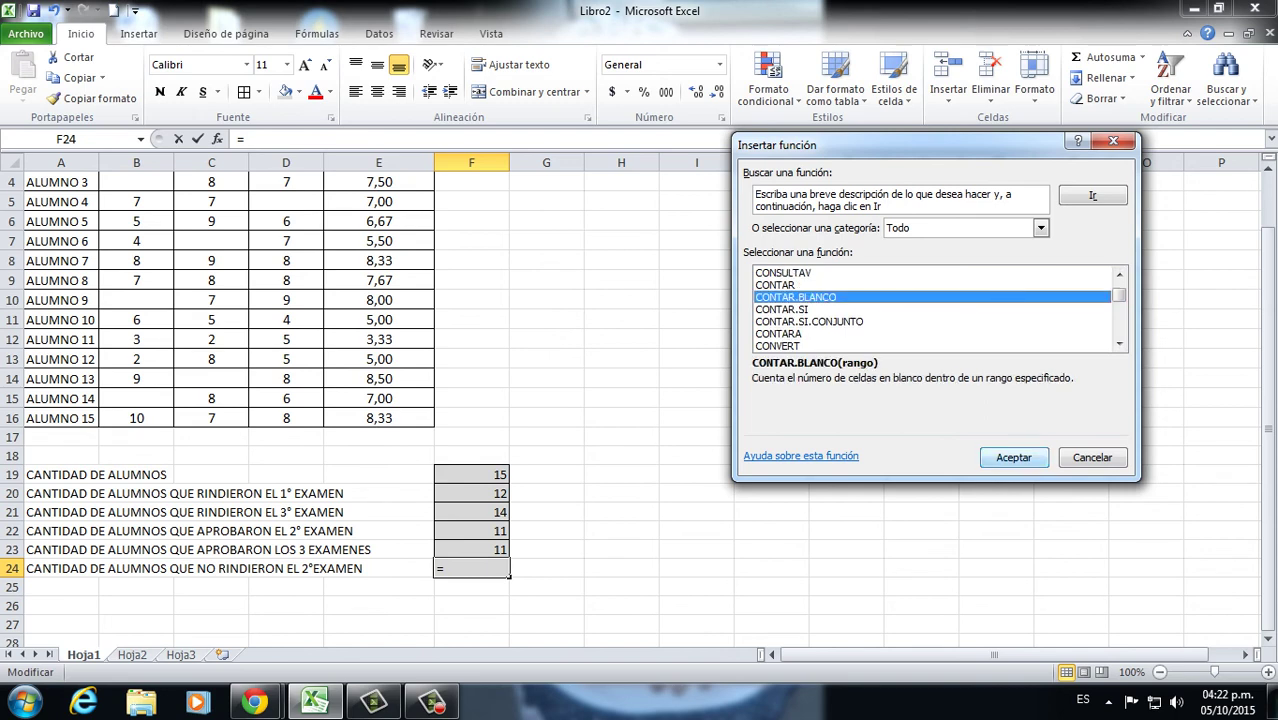
click(1013, 457)
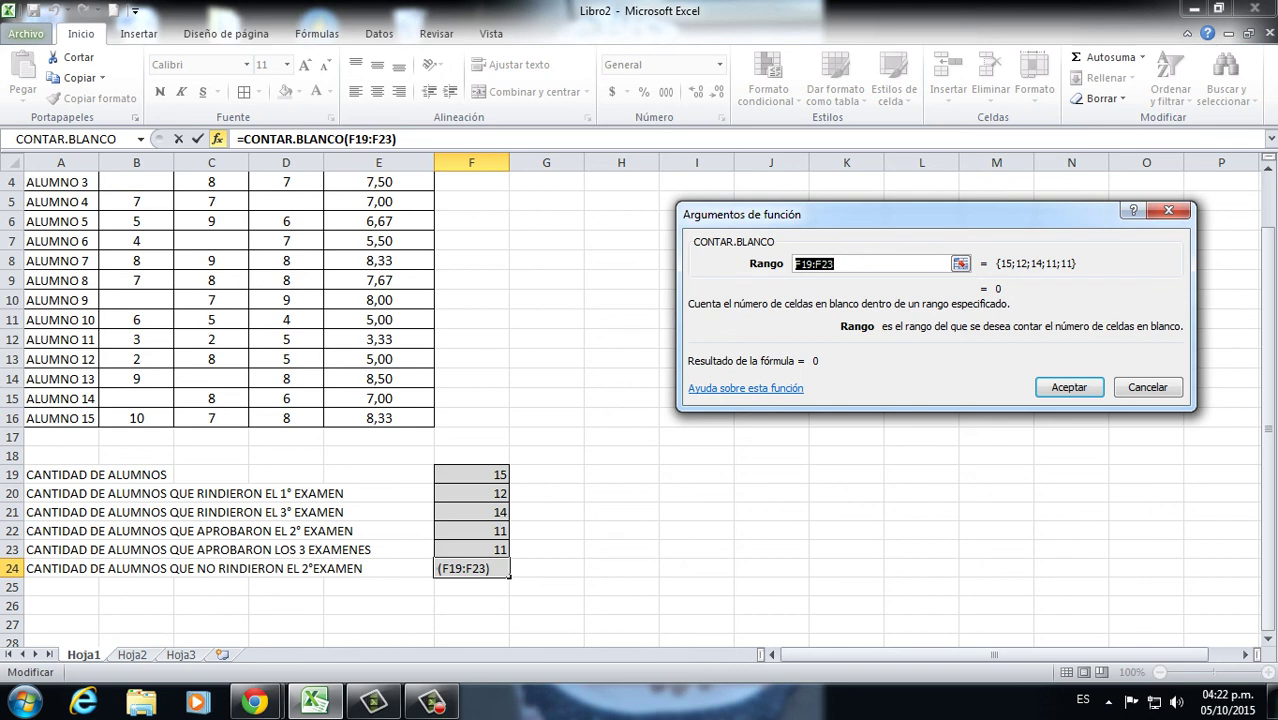
Set F24's CONTAR.BLANCO range to the 2° exam grades C2:C16 and accept the formula
scroll(300, 400, up, 1)
drag(211, 221, 211, 497)
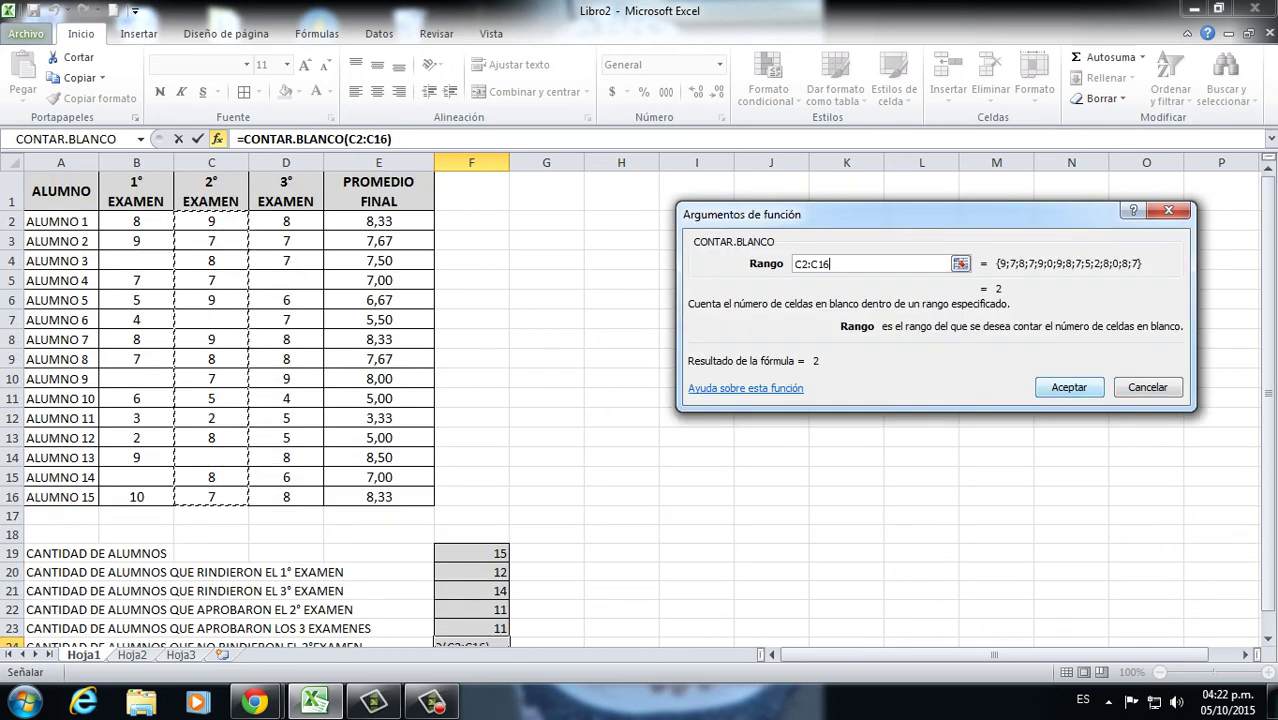
click(1068, 387)
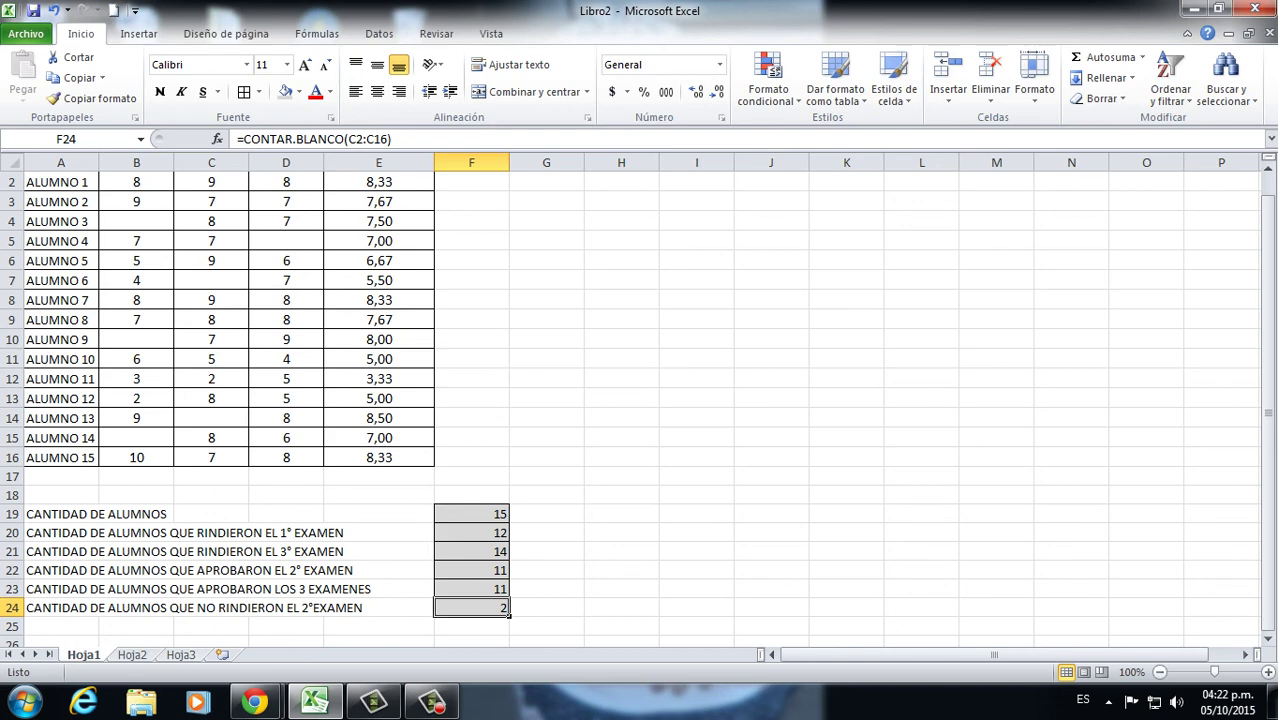
Review the formulas behind the student, exam-taker and 2° exam pass counts in F19 to F22
click(621, 589)
click(500, 514)
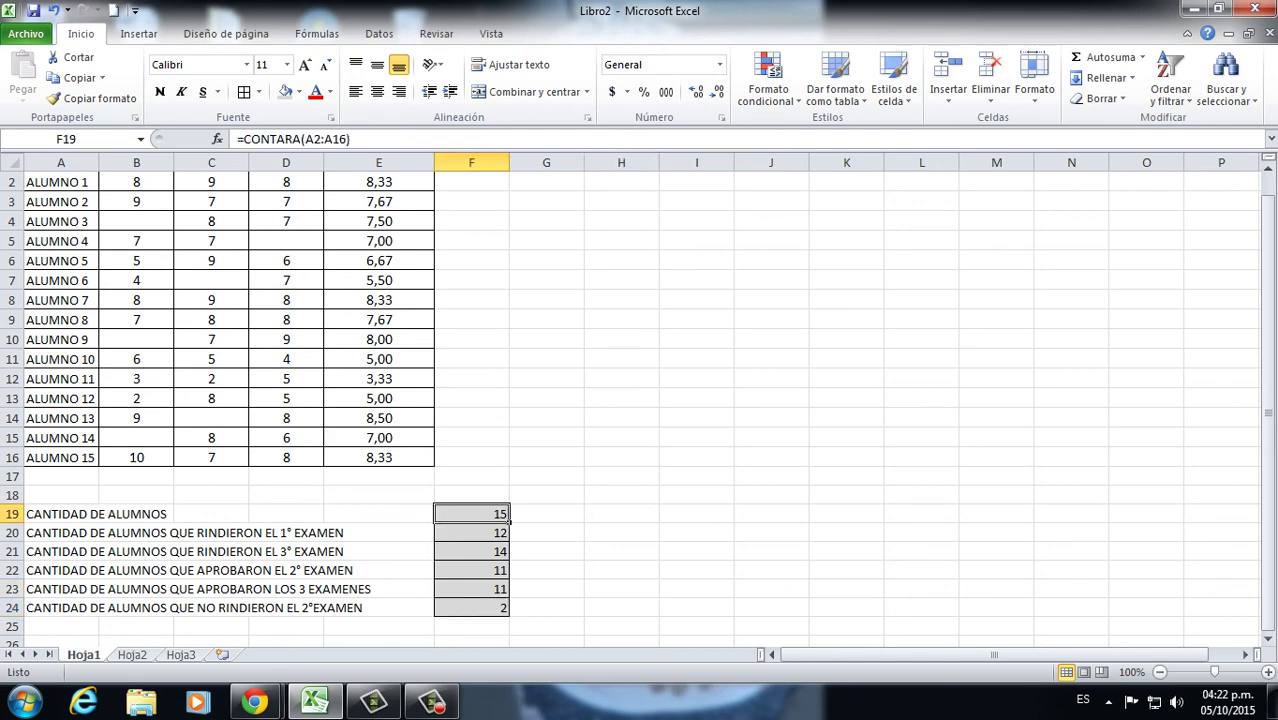
click(506, 553)
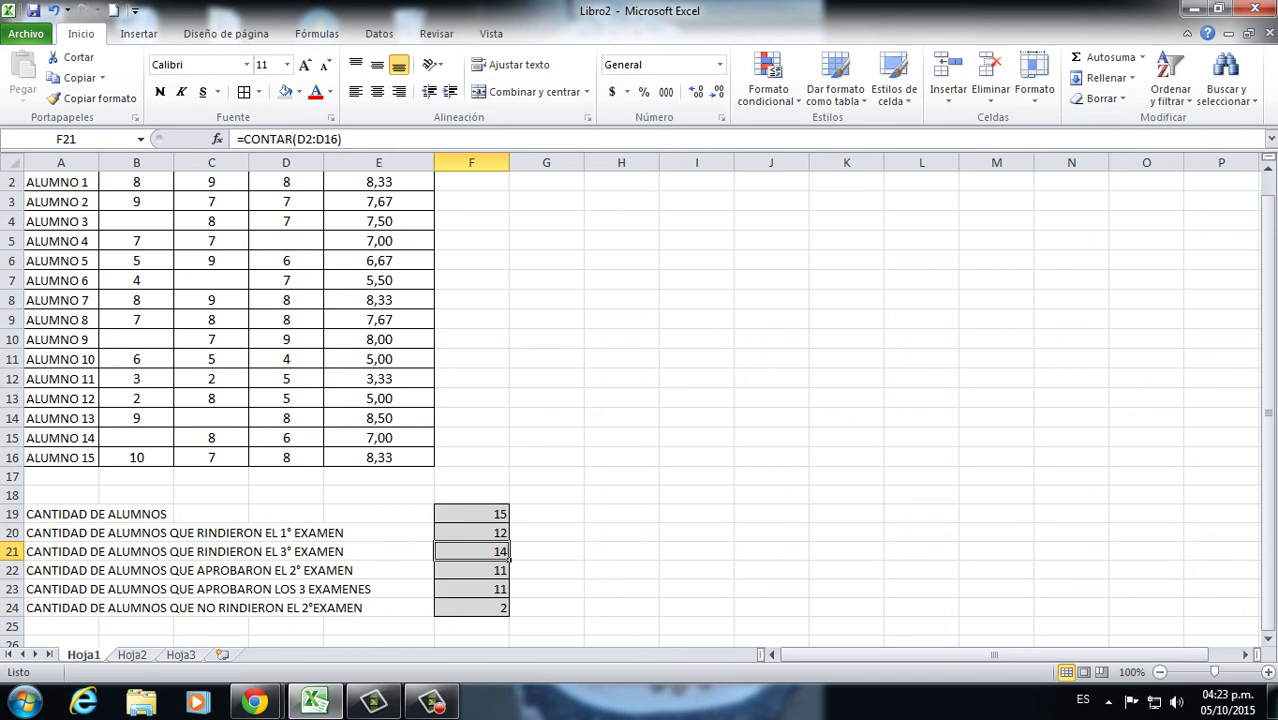
click(471, 570)
click(471, 514)
click(471, 533)
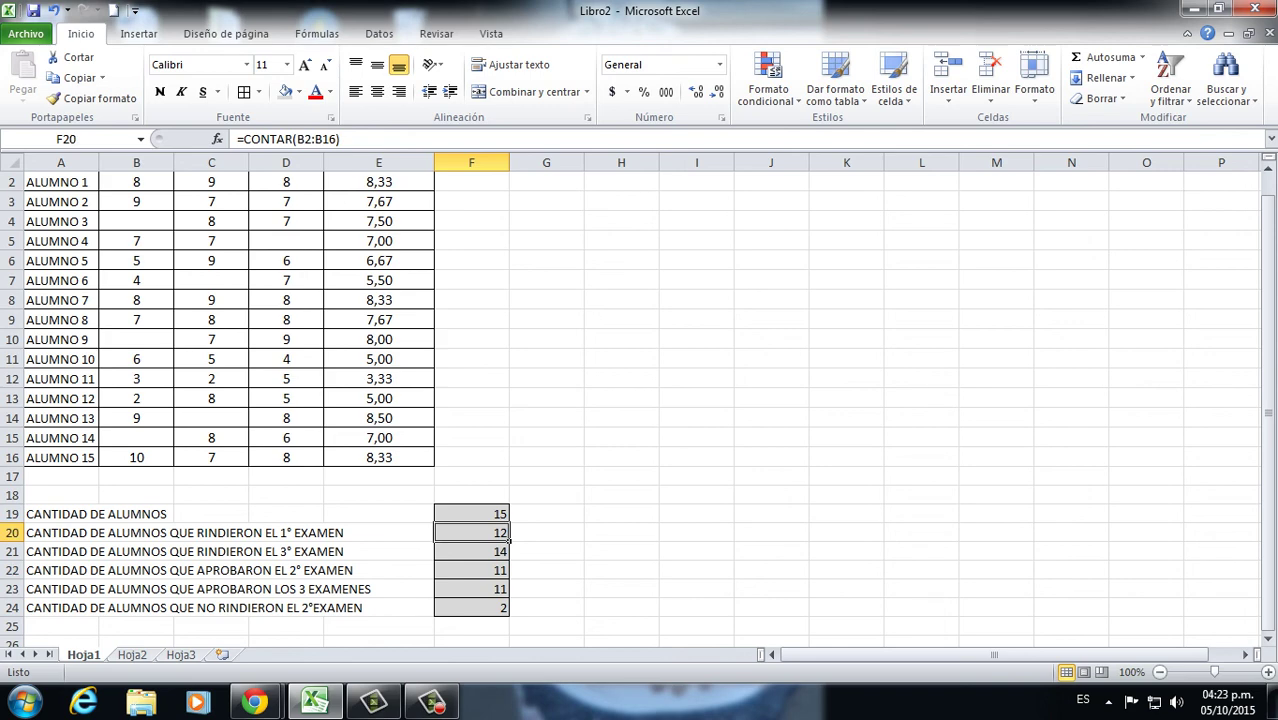
click(697, 608)
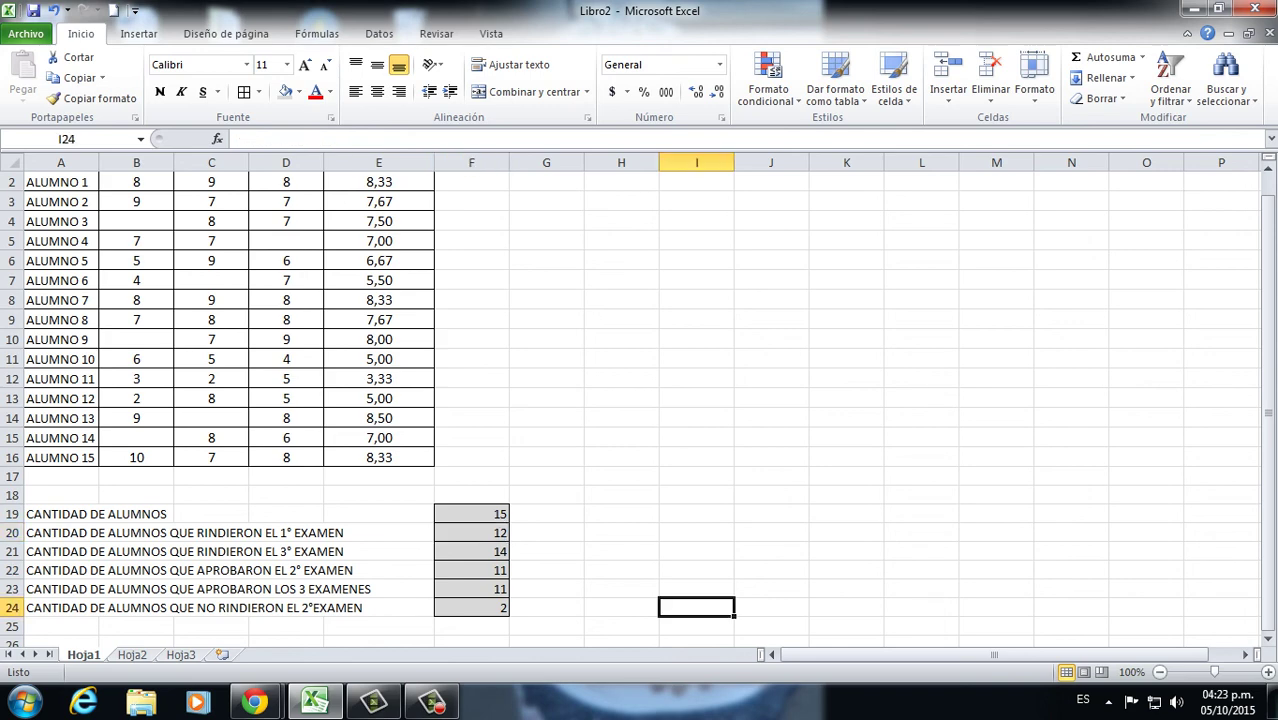